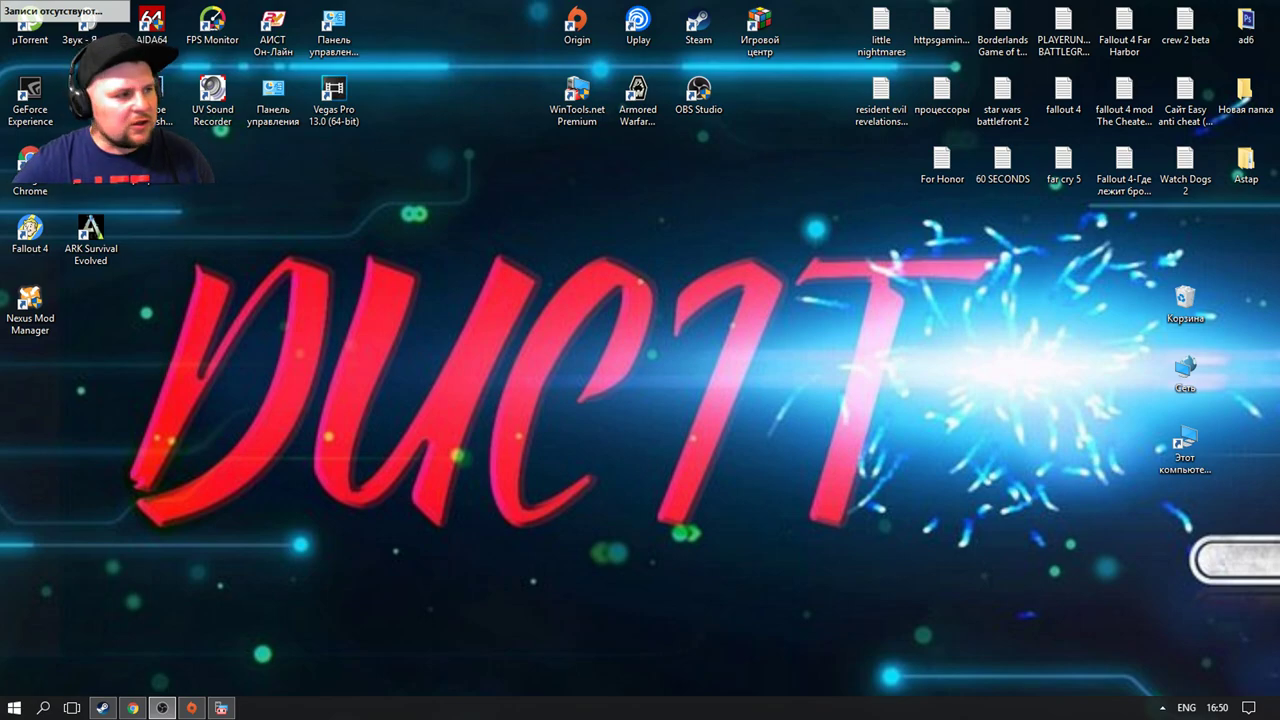
Step: Launch WinTools.net and delete all invalid registry entries in Scan Reg, confirming with Да
{"action": "right_click", "coordinate": [580, 100]}
{"action": "left_click", "coordinate": [600, 110]}
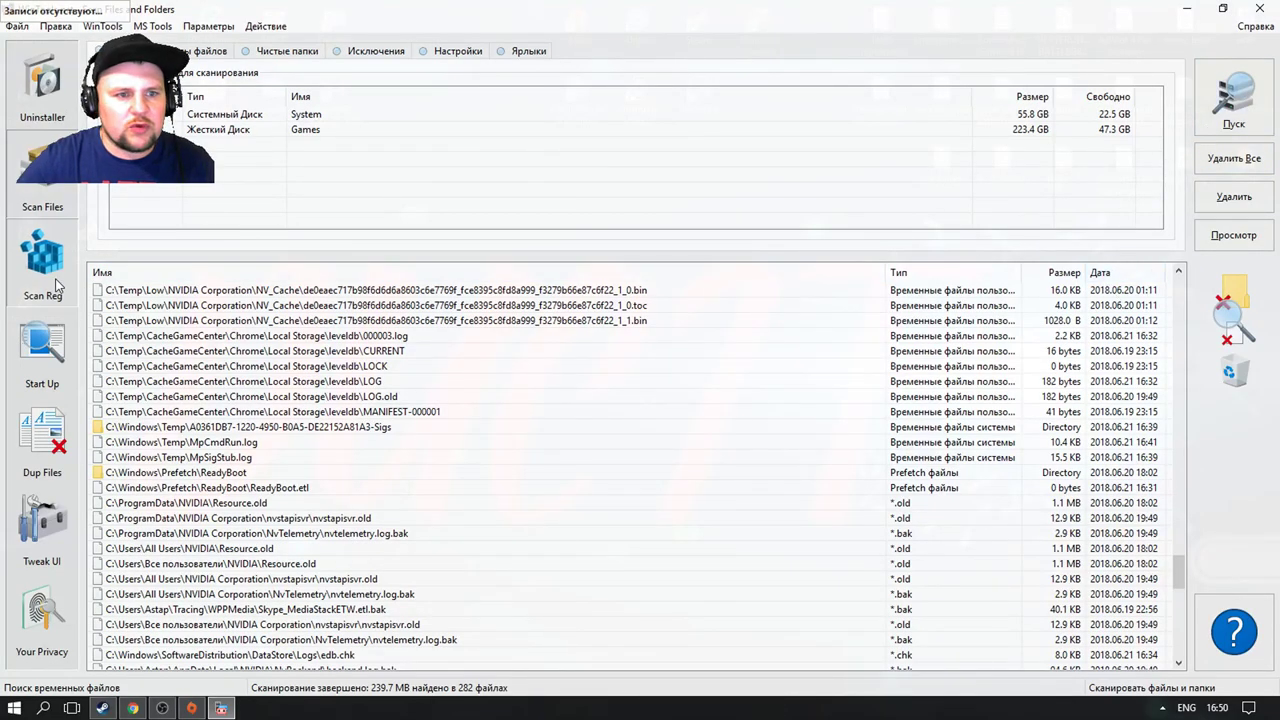
{"action": "left_click", "coordinate": [57, 287]}
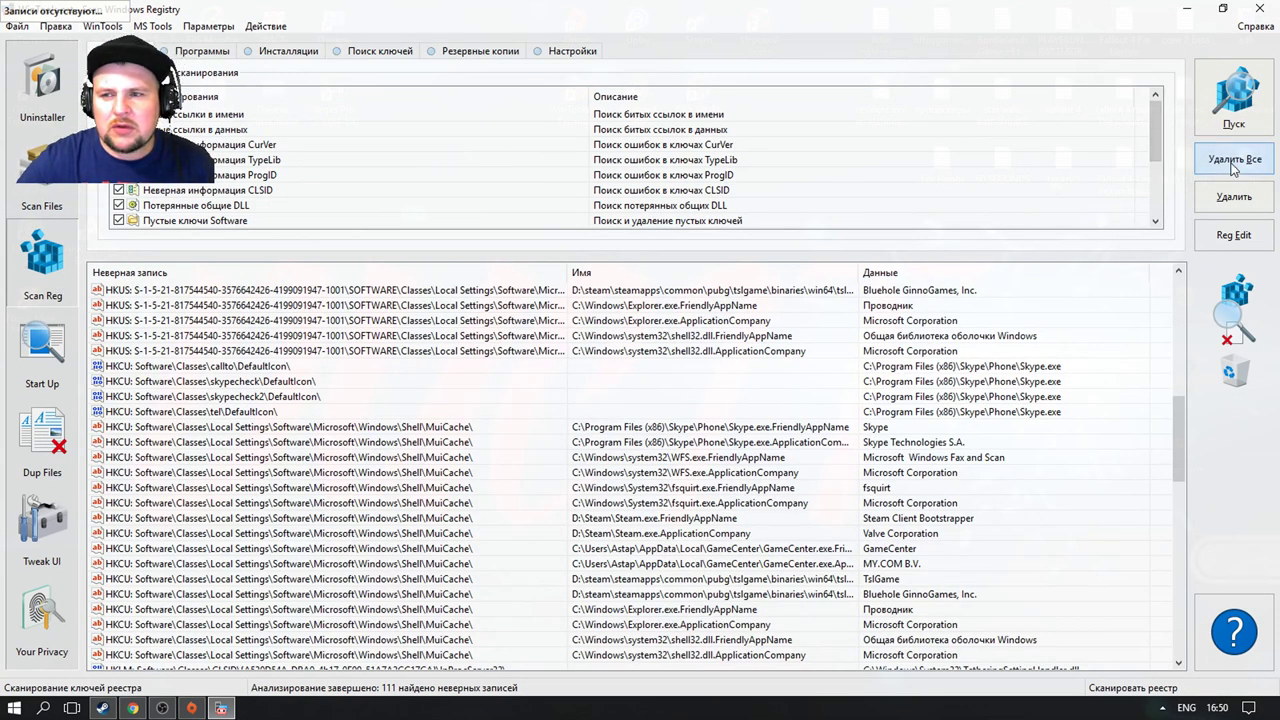
{"action": "left_click", "coordinate": [1234, 168]}
{"action": "left_click", "coordinate": [619, 409]}
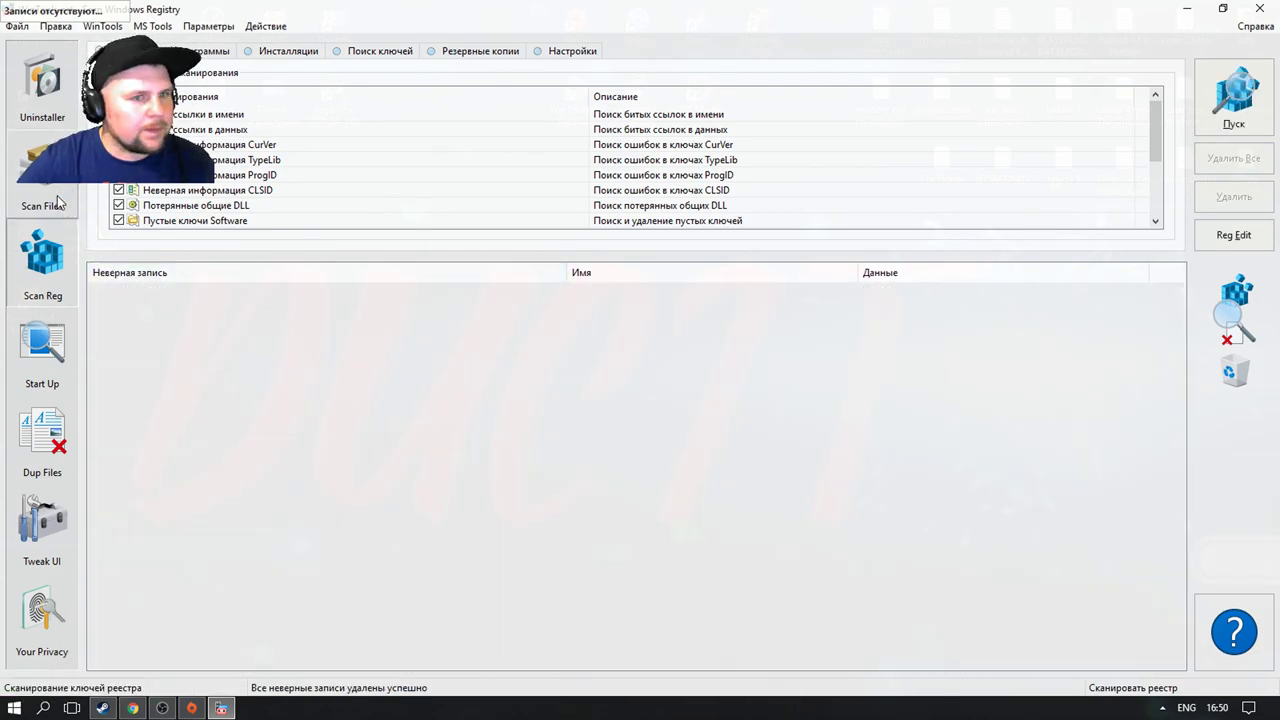
Step: Delete all junk files found by Scan Files, confirm, and minimize WinTools.net
{"action": "left_click", "coordinate": [57, 203]}
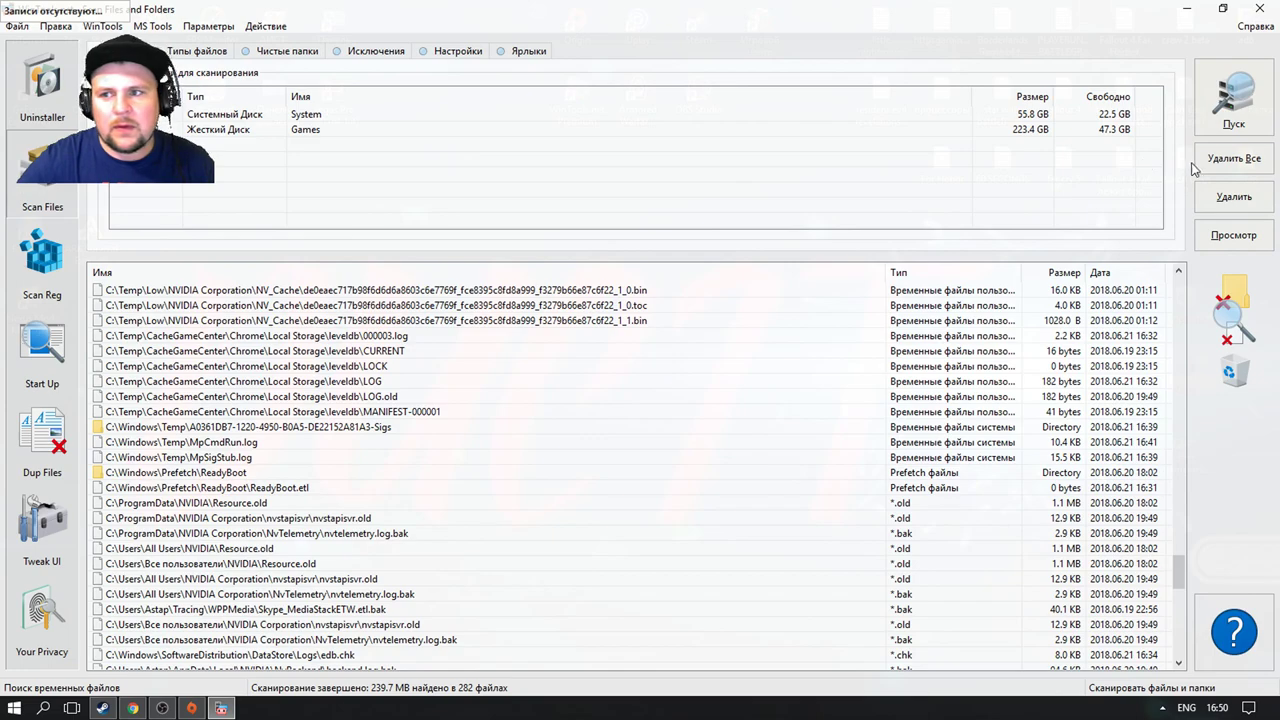
{"action": "left_click", "coordinate": [1198, 162]}
{"action": "left_click", "coordinate": [616, 410]}
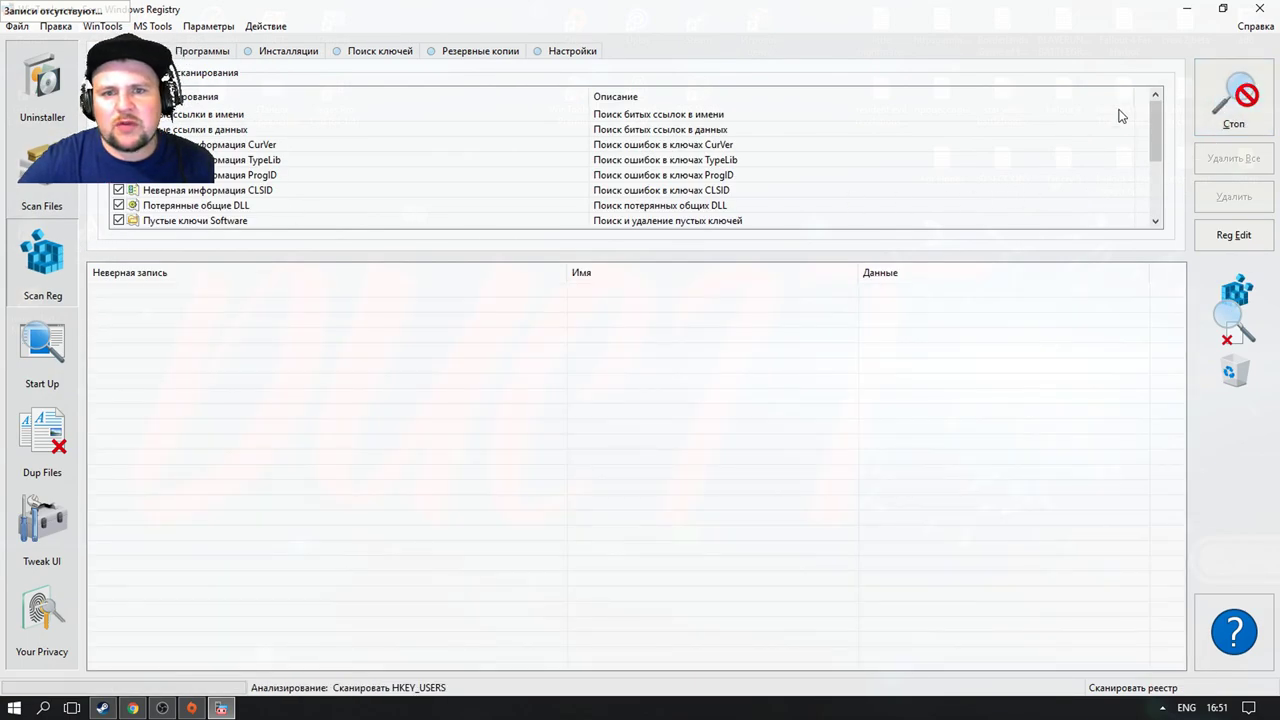
{"action": "left_click", "coordinate": [1187, 8]}
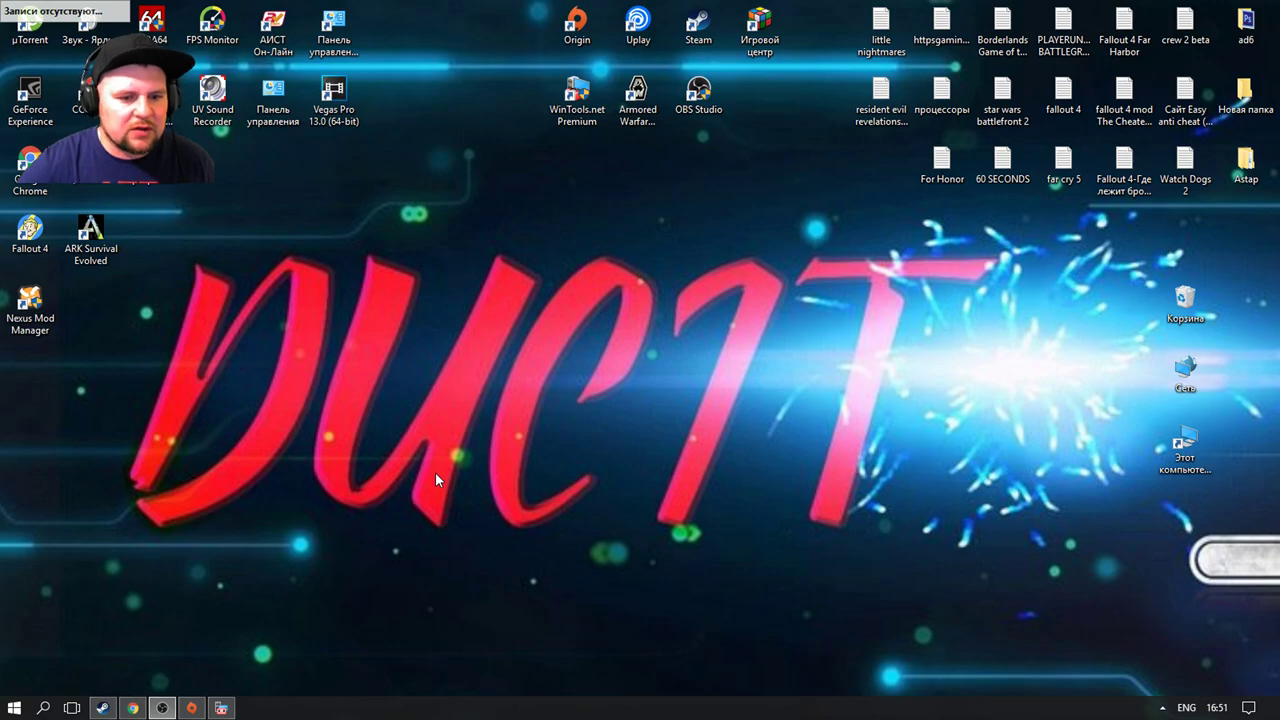
Step: Bring up the Origin client window from the taskbar and close it
{"action": "left_click", "coordinate": [191, 707]}
{"action": "scroll", "coordinate": [754, 385], "scroll_direction": "down", "scroll_amount": 3}
{"action": "scroll", "coordinate": [754, 385], "scroll_direction": "up", "scroll_amount": 3}
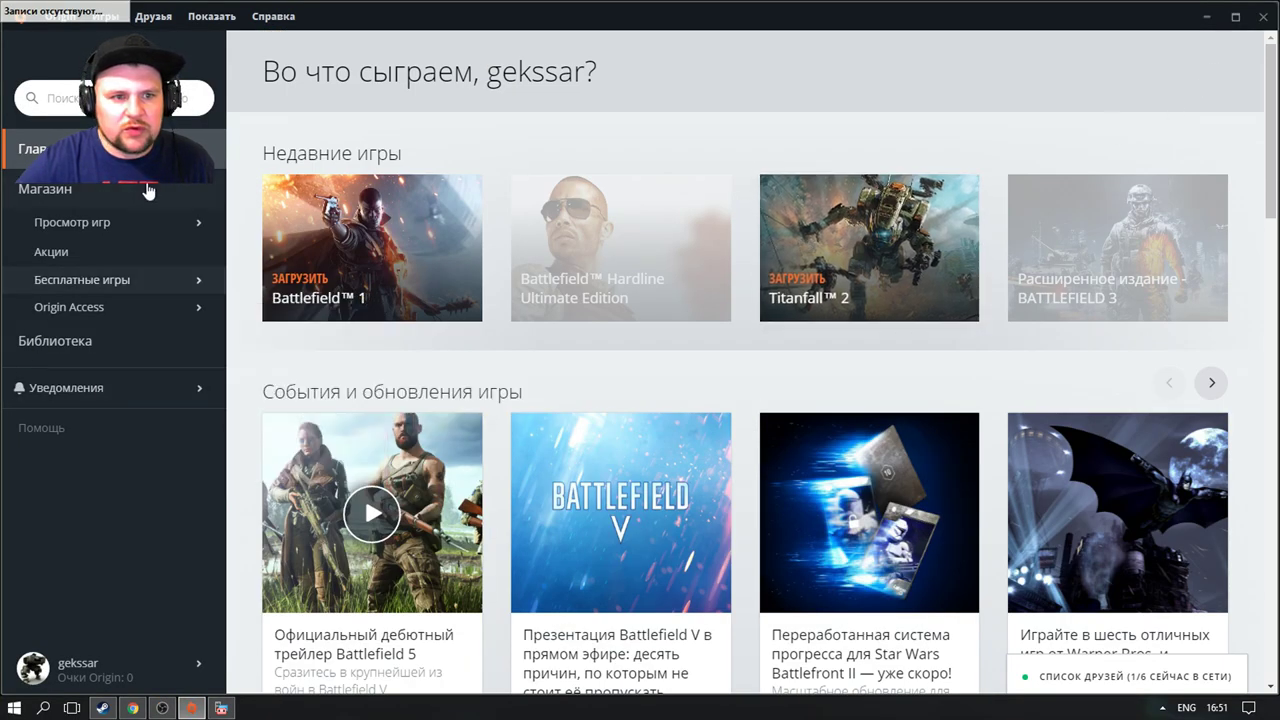
{"action": "left_click", "coordinate": [1262, 16]}
{"action": "right_click", "coordinate": [579, 35]}
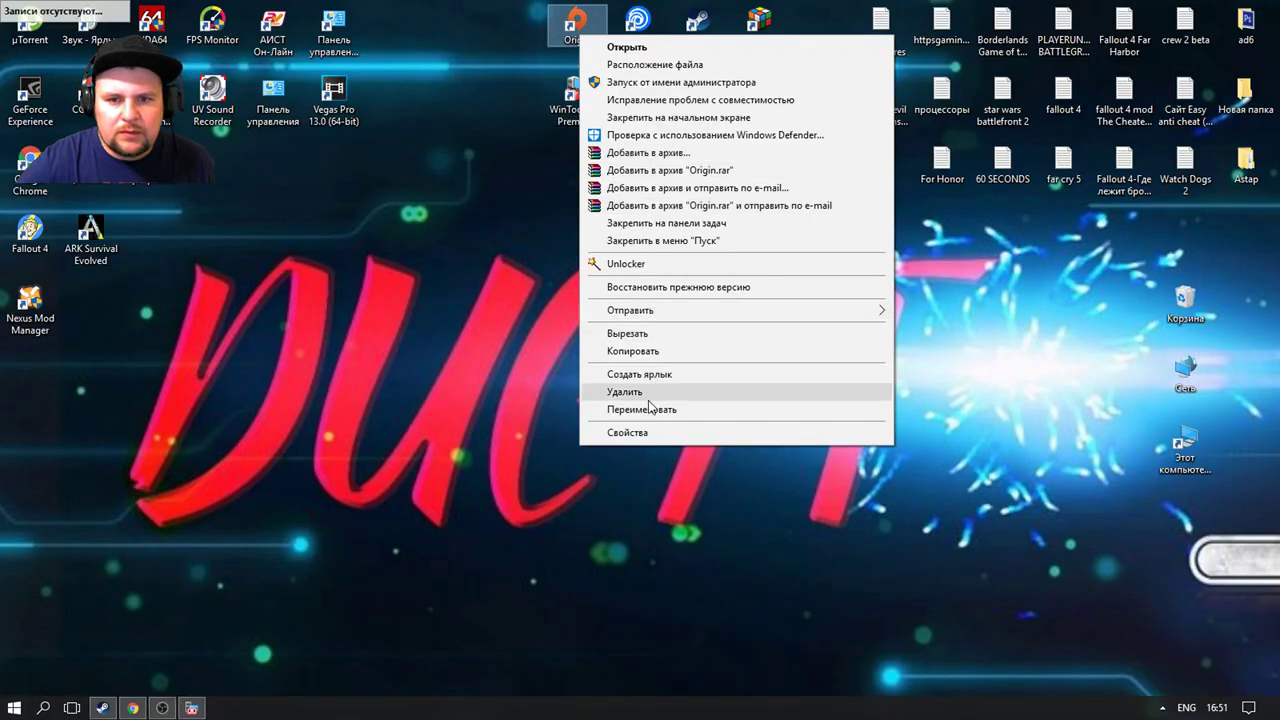
{"action": "left_click", "coordinate": [177, 655]}
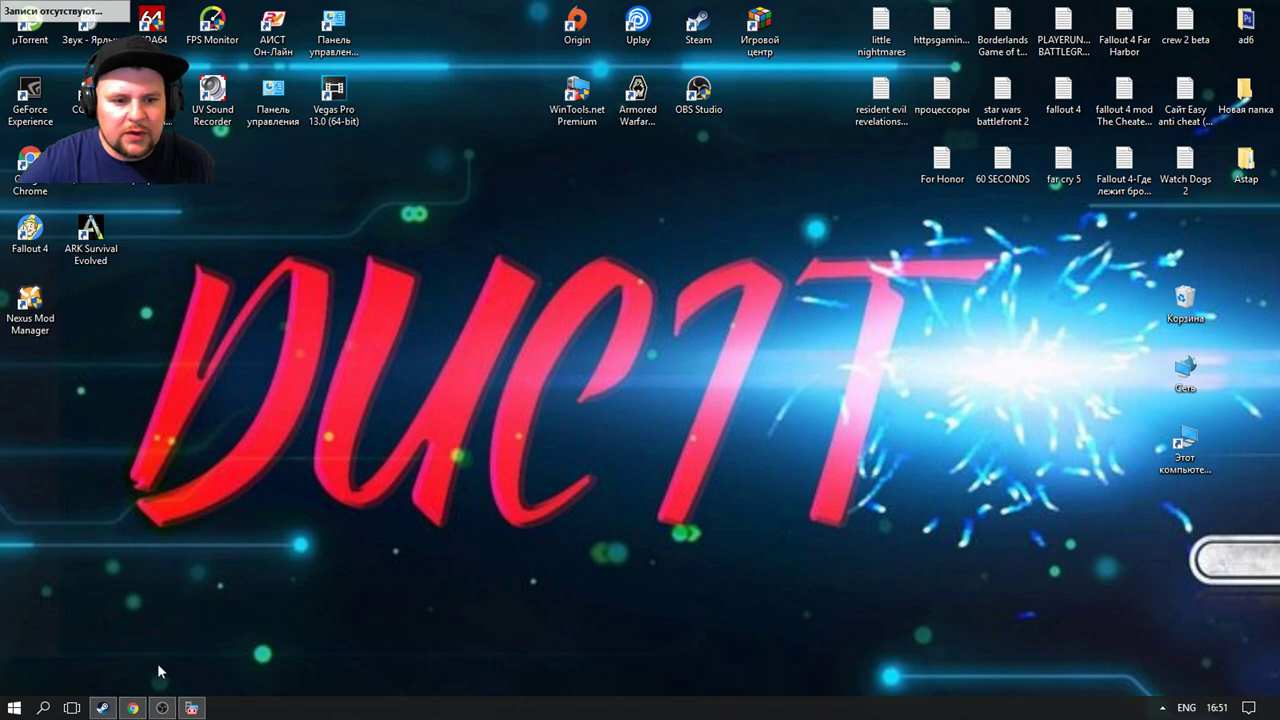
Step: Quit Origin completely from its tray icon with Выйти из Origin
{"action": "left_click", "coordinate": [1163, 708]}
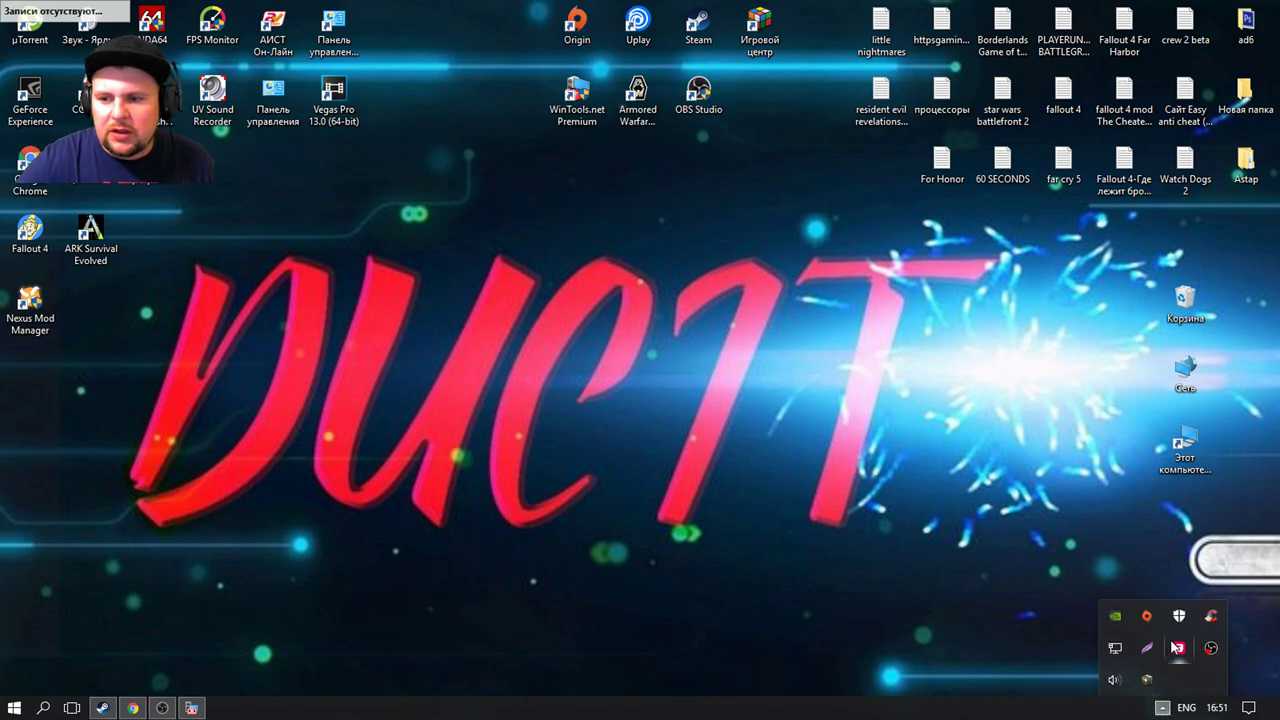
{"action": "right_click", "coordinate": [1142, 624]}
{"action": "left_click", "coordinate": [1133, 608]}
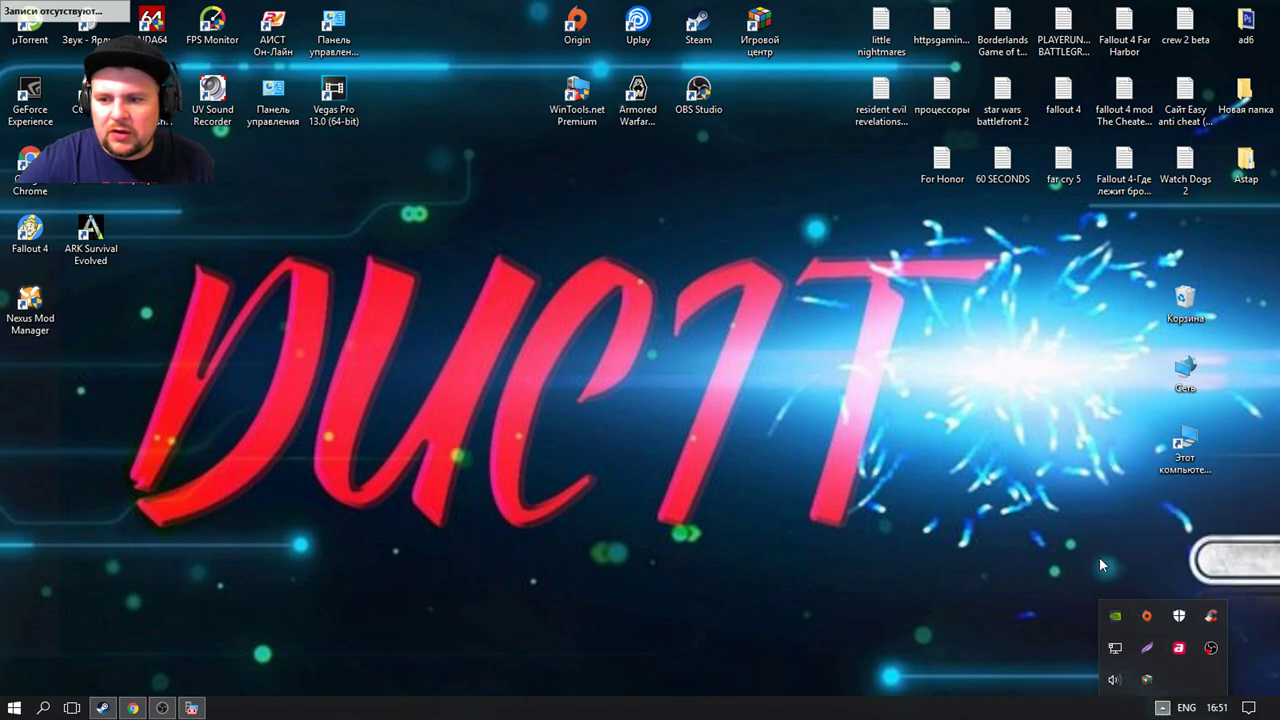
Step: Open Control Panel from the Start menu and go to its Programs category
{"action": "left_click", "coordinate": [14, 708]}
{"action": "left_click", "coordinate": [300, 480]}
{"action": "left_click", "coordinate": [160, 31]}
{"action": "left_click", "coordinate": [445, 320]}
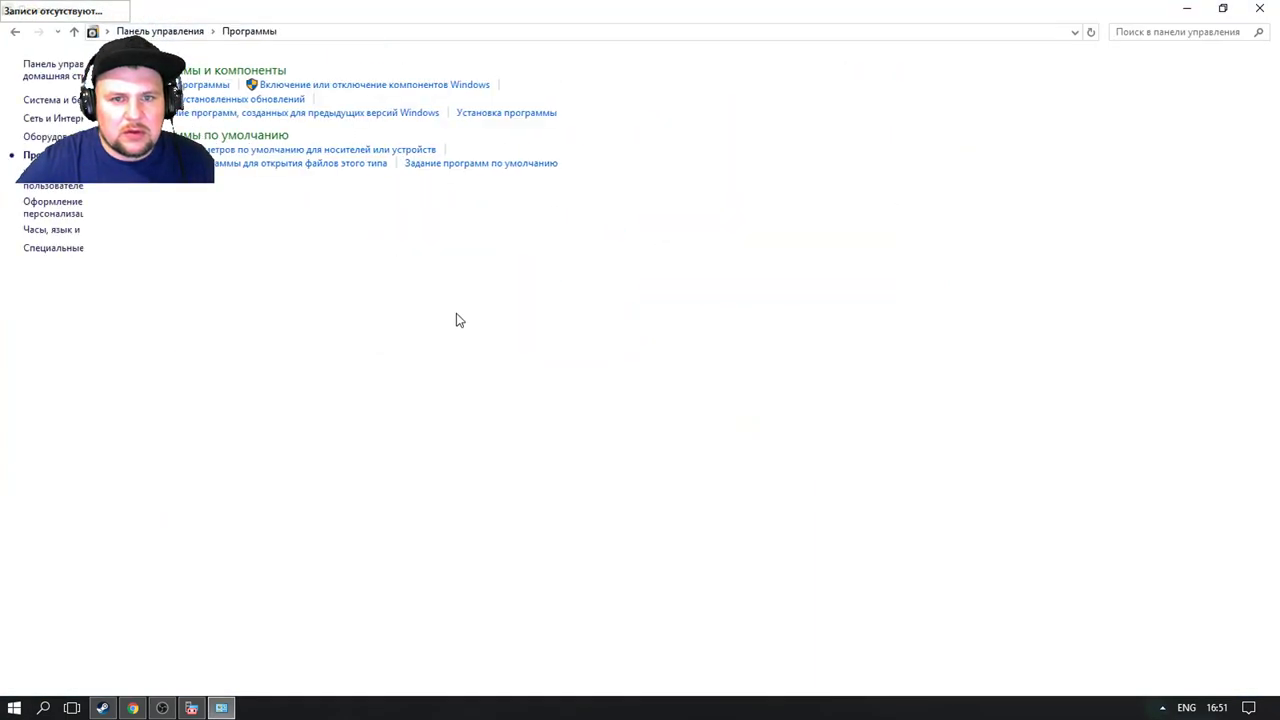
Step: Uninstall Origin through Программы и компоненты, finish the wizard, and close Control Panel
{"action": "left_click", "coordinate": [290, 72]}
{"action": "scroll", "coordinate": [276, 246], "scroll_direction": "down", "scroll_amount": 5}
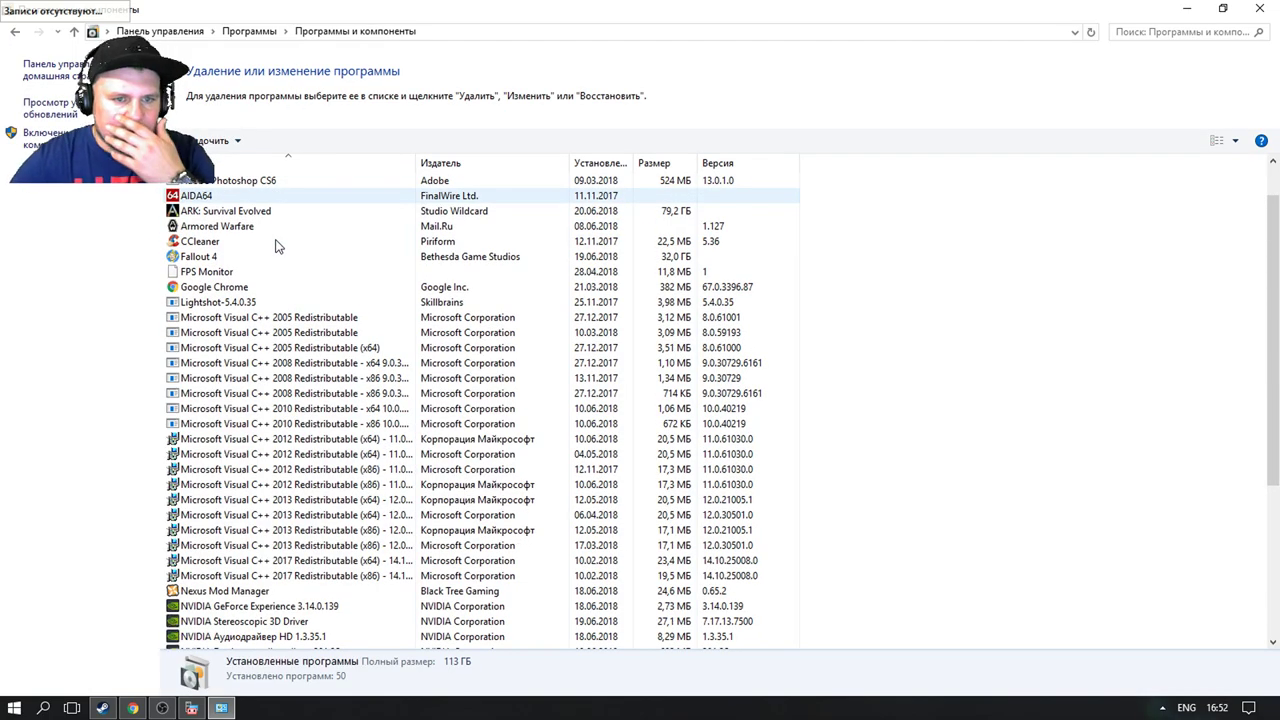
{"action": "scroll", "coordinate": [276, 246], "scroll_direction": "down", "scroll_amount": 1}
{"action": "right_click", "coordinate": [224, 440]}
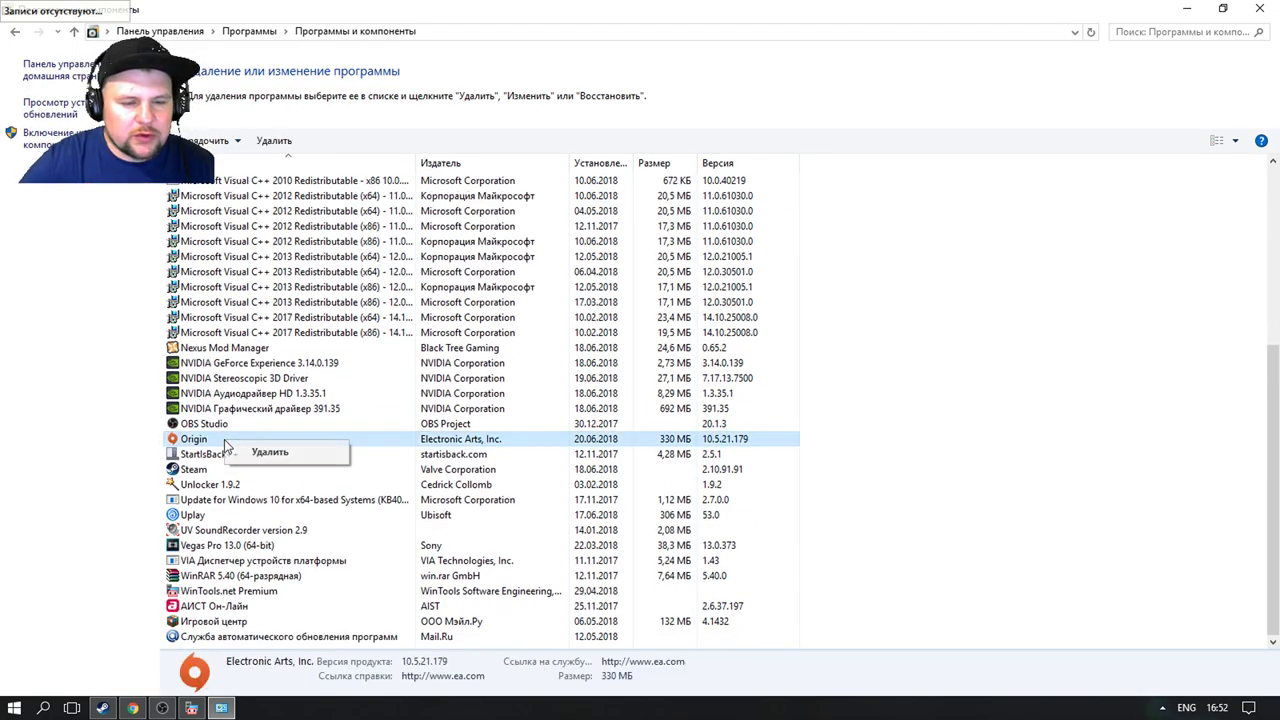
{"action": "left_click", "coordinate": [266, 453]}
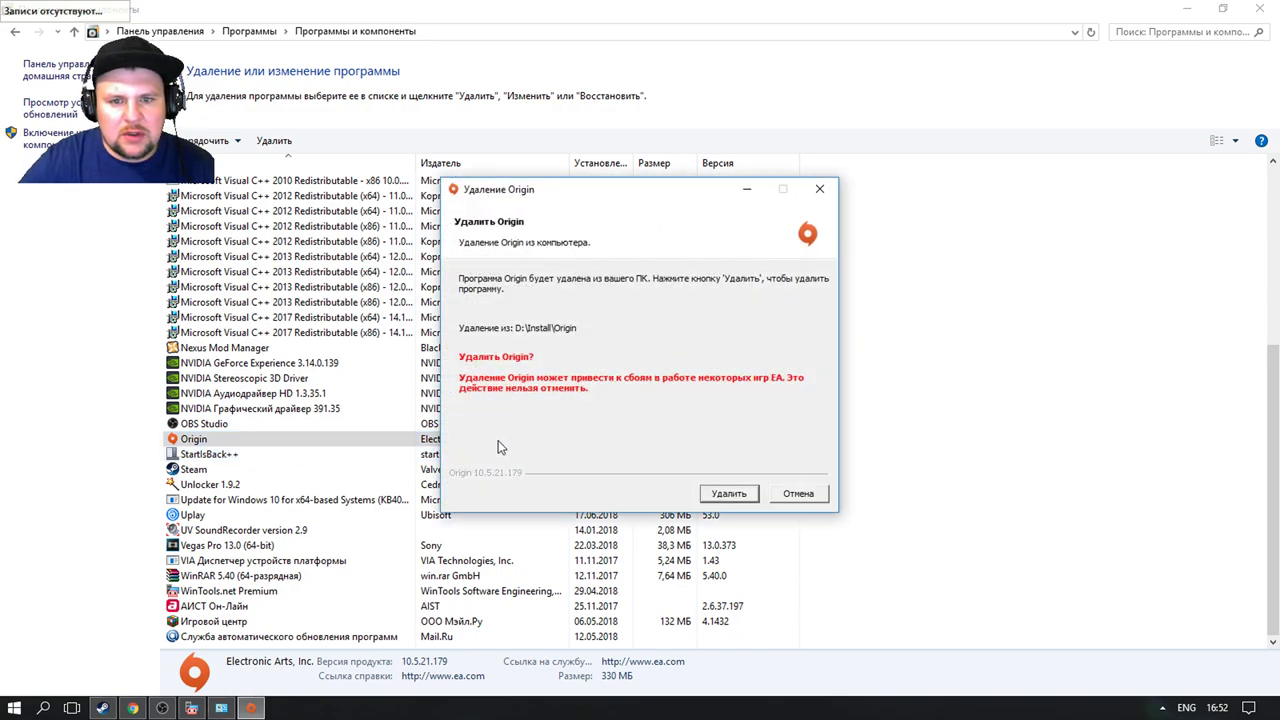
{"action": "left_click", "coordinate": [733, 496]}
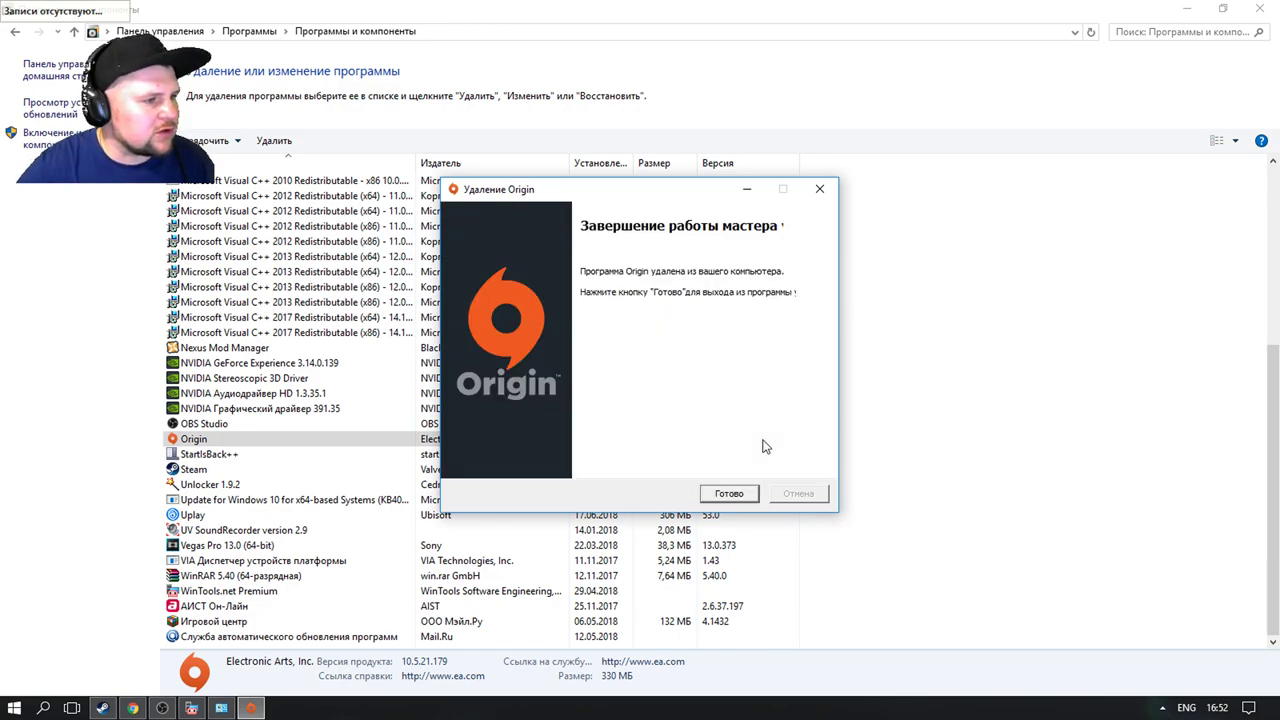
{"action": "left_click", "coordinate": [730, 494]}
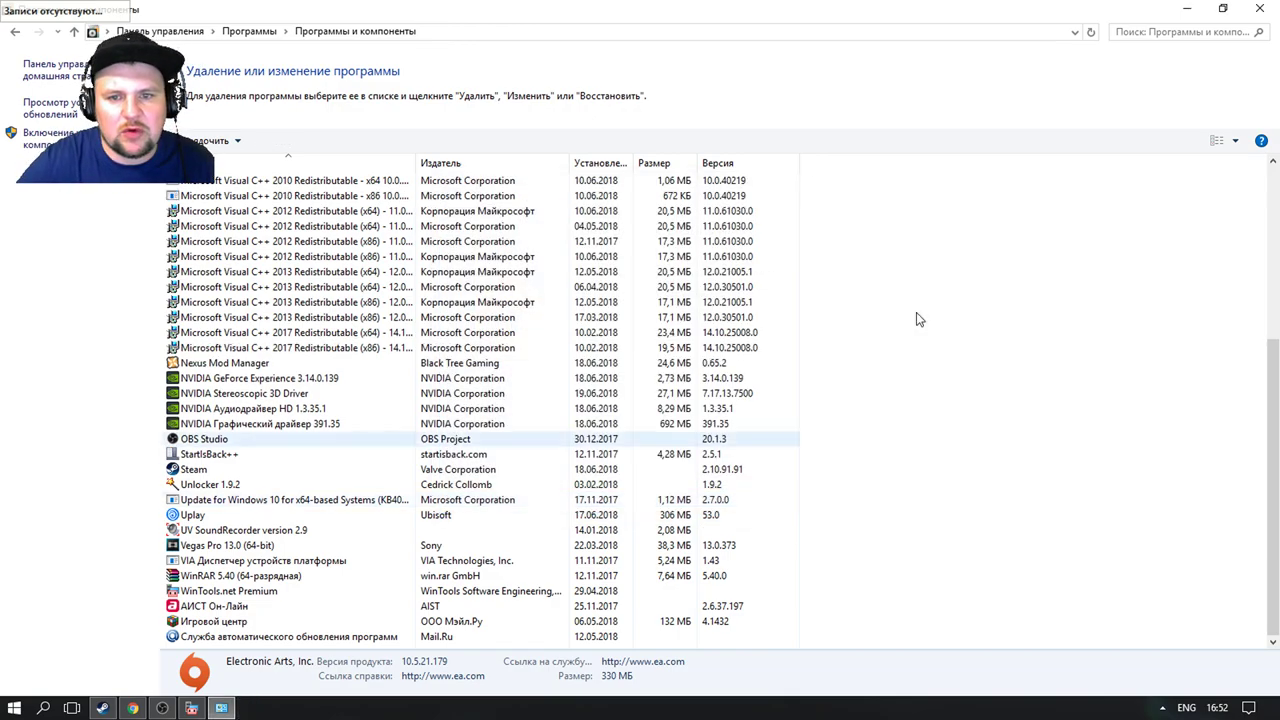
{"action": "key", "text": "alt+F4"}
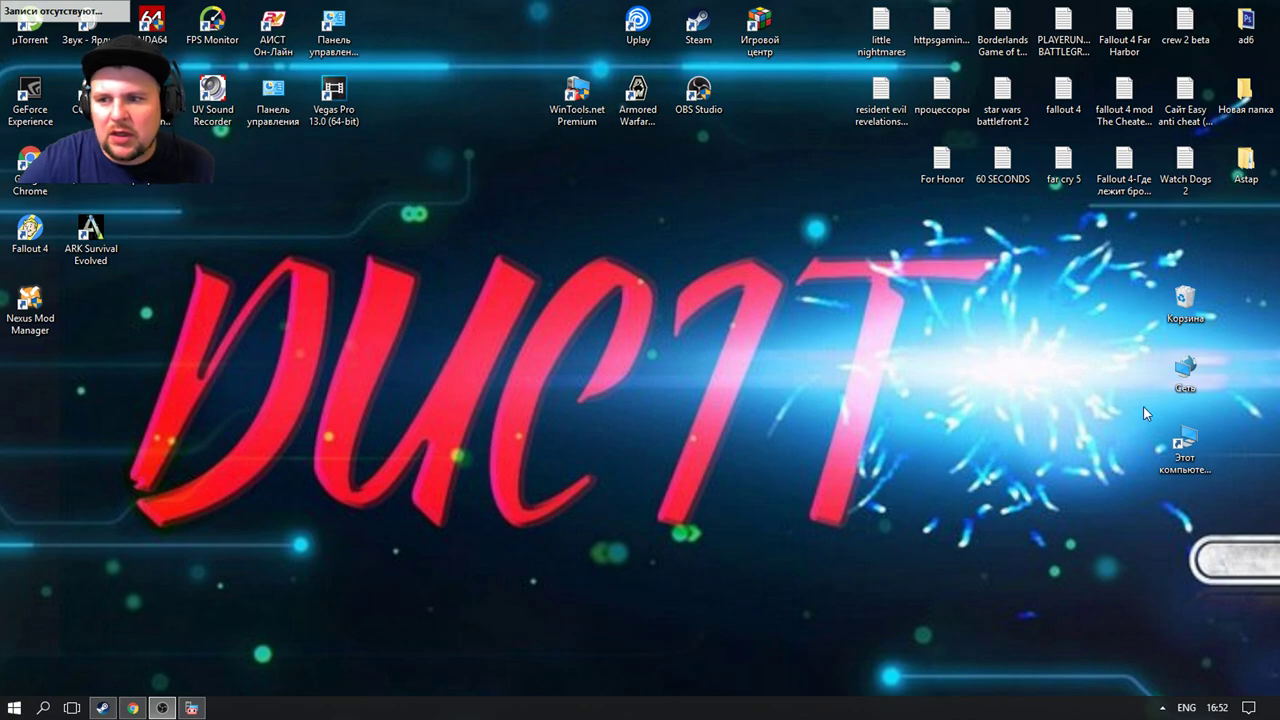
Step: Open This PC, look inside the Install folder on the Games drive, then close it
{"action": "right_click", "coordinate": [1183, 445]}
{"action": "left_click", "coordinate": [826, 335]}
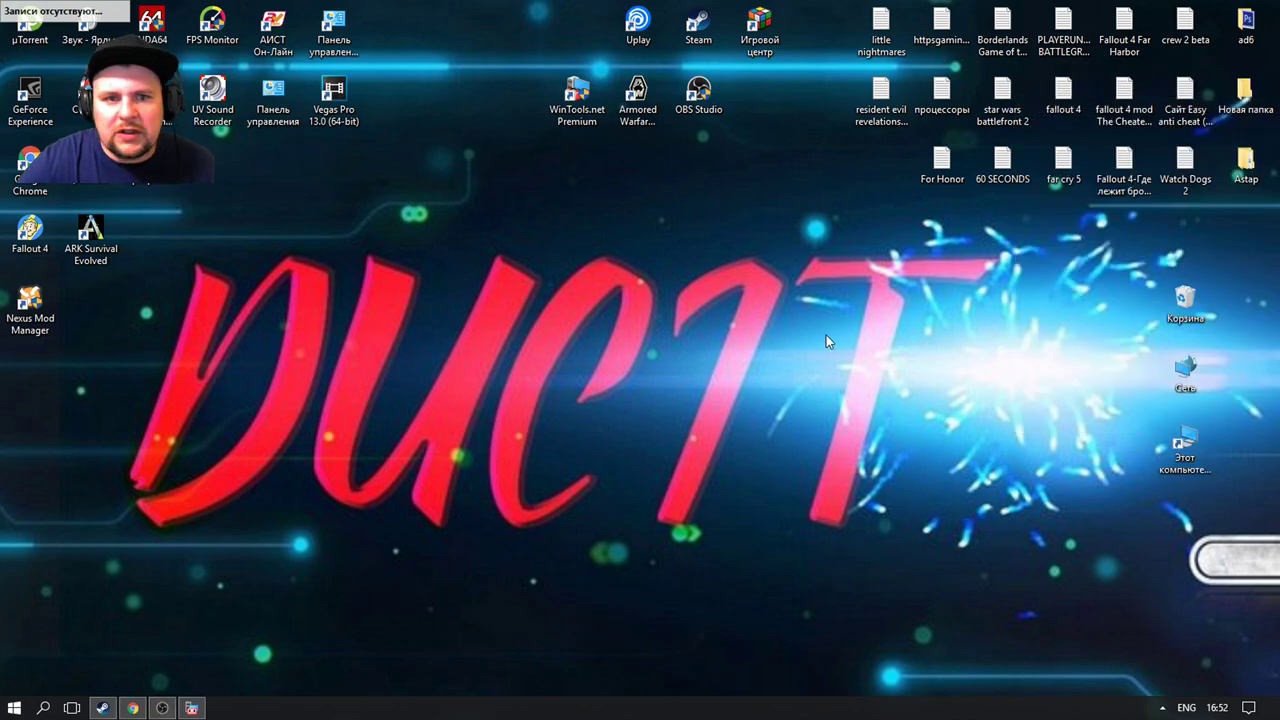
{"action": "double_click", "coordinate": [434, 327]}
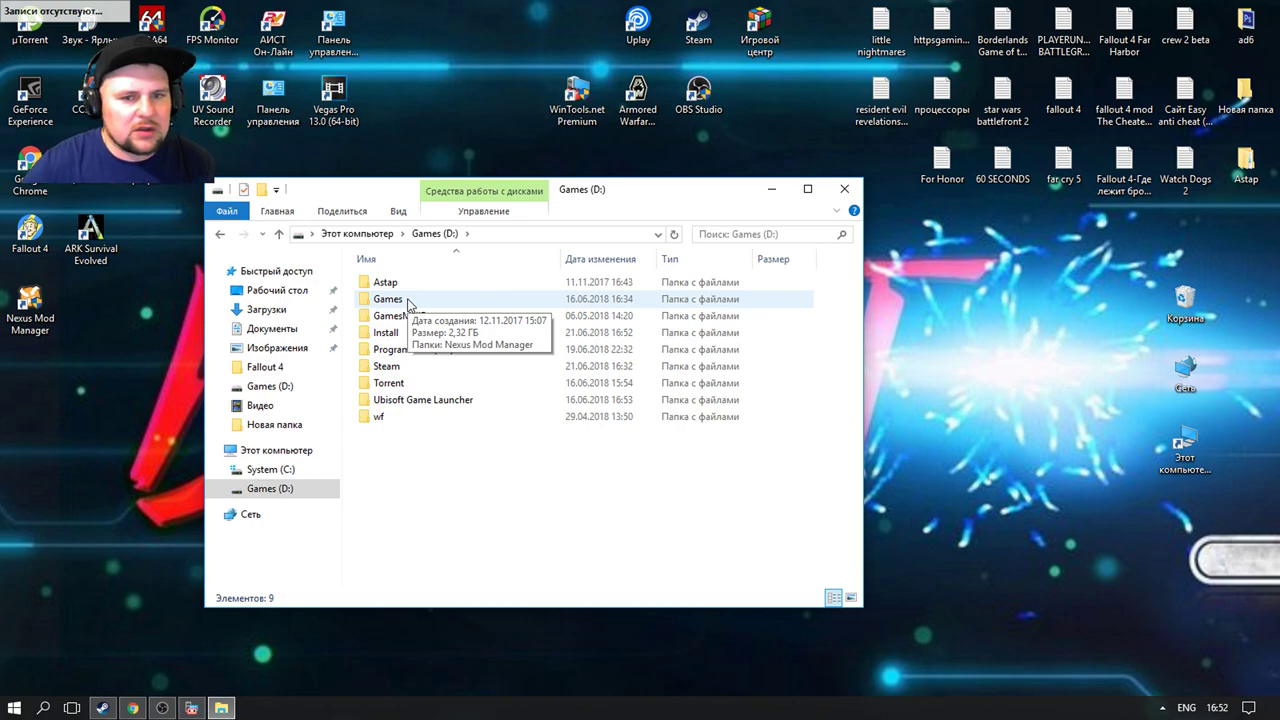
{"action": "left_click", "coordinate": [408, 300]}
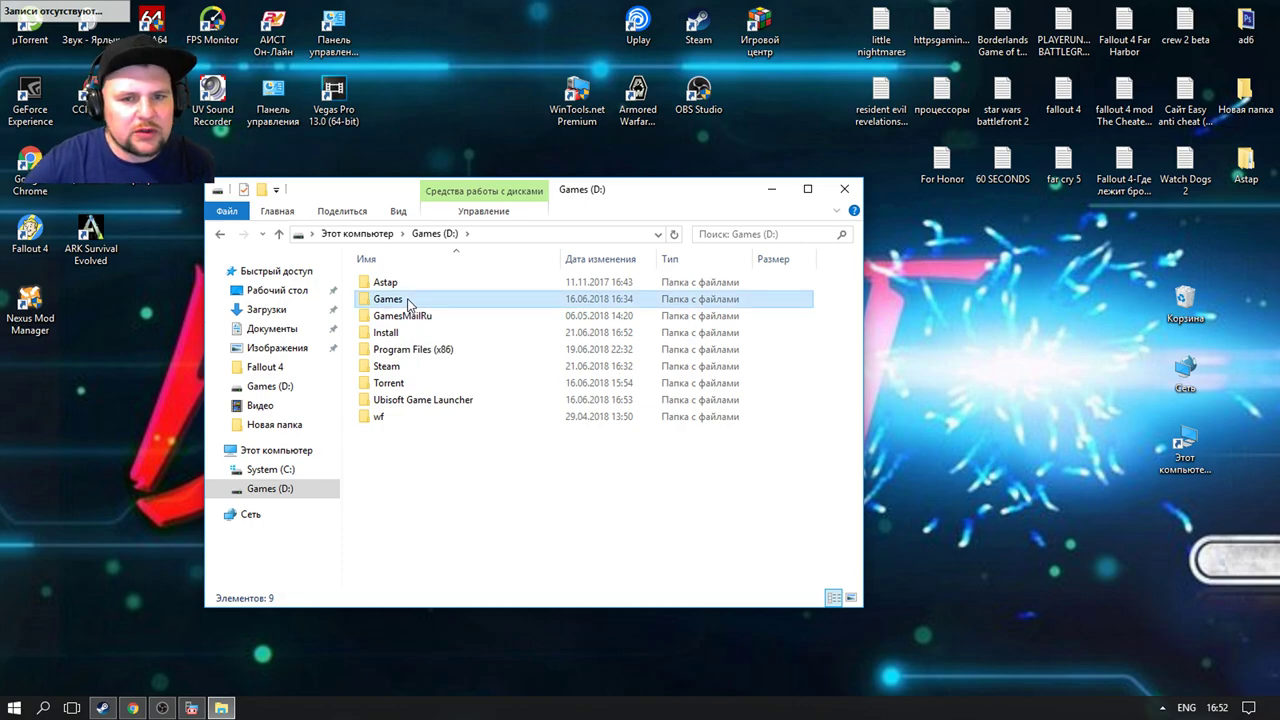
{"action": "double_click", "coordinate": [416, 335]}
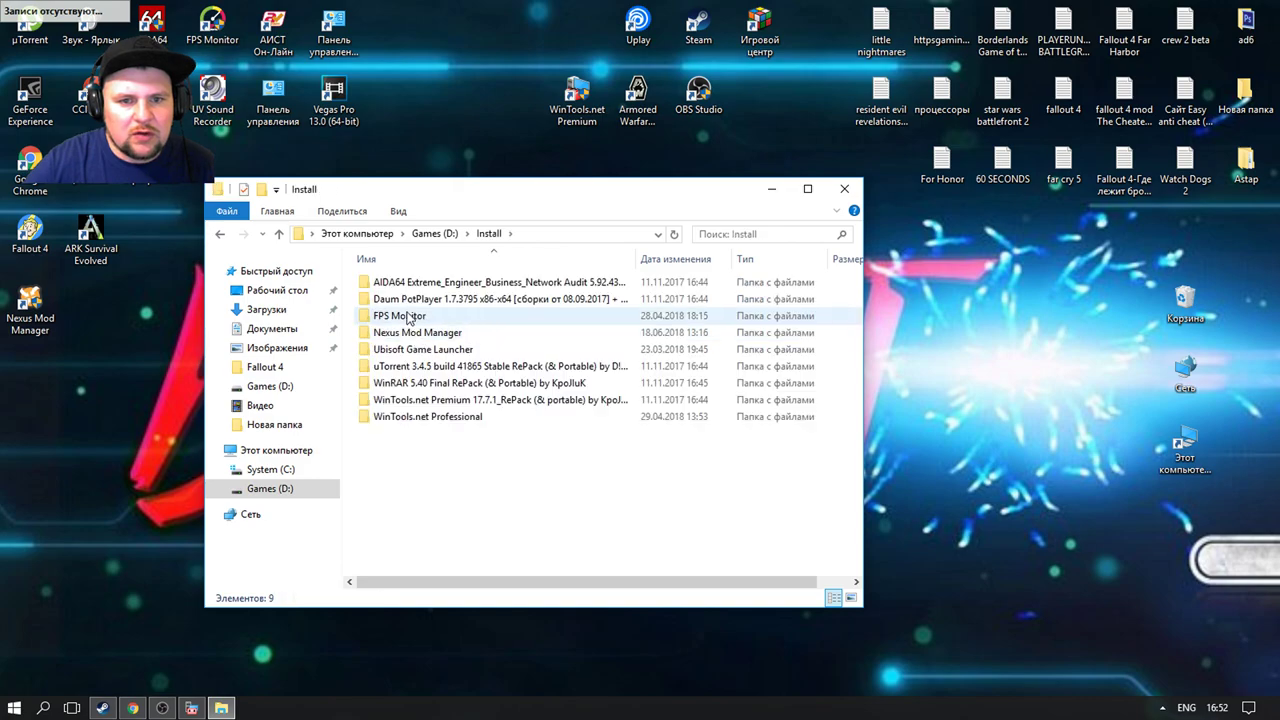
{"action": "left_click", "coordinate": [844, 189]}
Step: Check Program Files (x86) and its Common Files folder on System (C:) for Origin
{"action": "left_click", "coordinate": [1184, 452]}
{"action": "right_click", "coordinate": [1184, 455]}
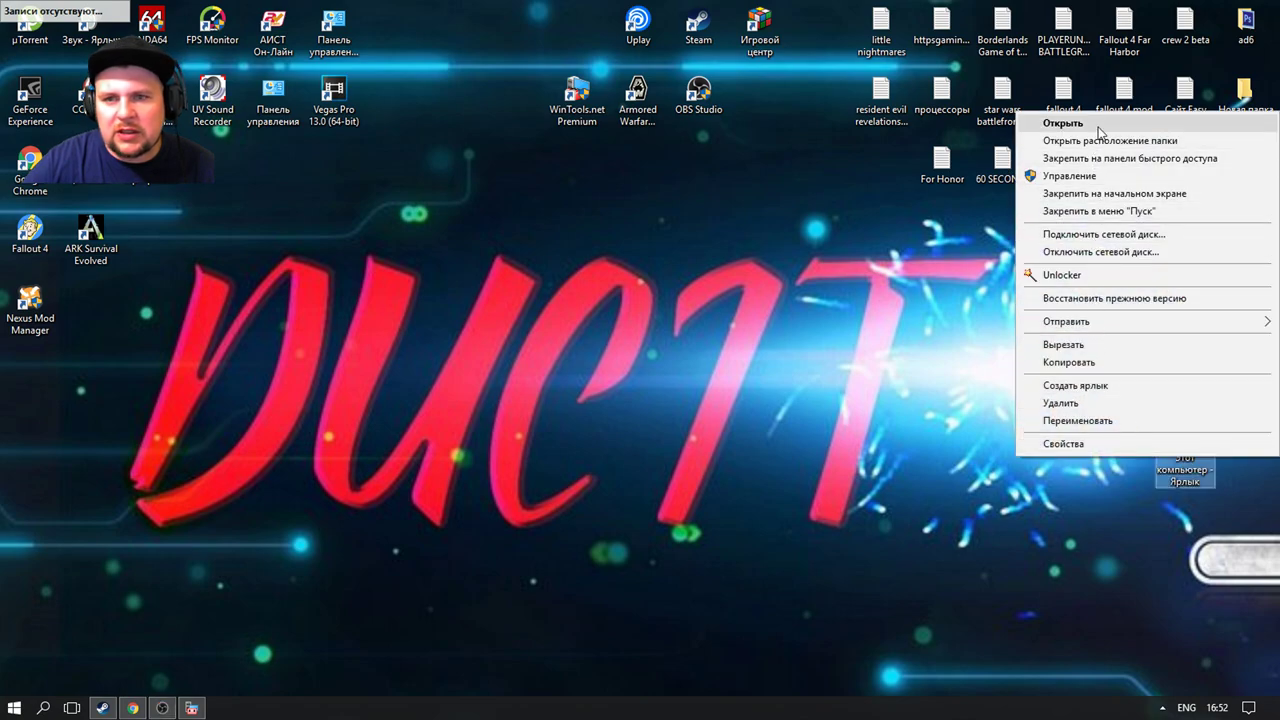
{"action": "left_click", "coordinate": [1098, 126]}
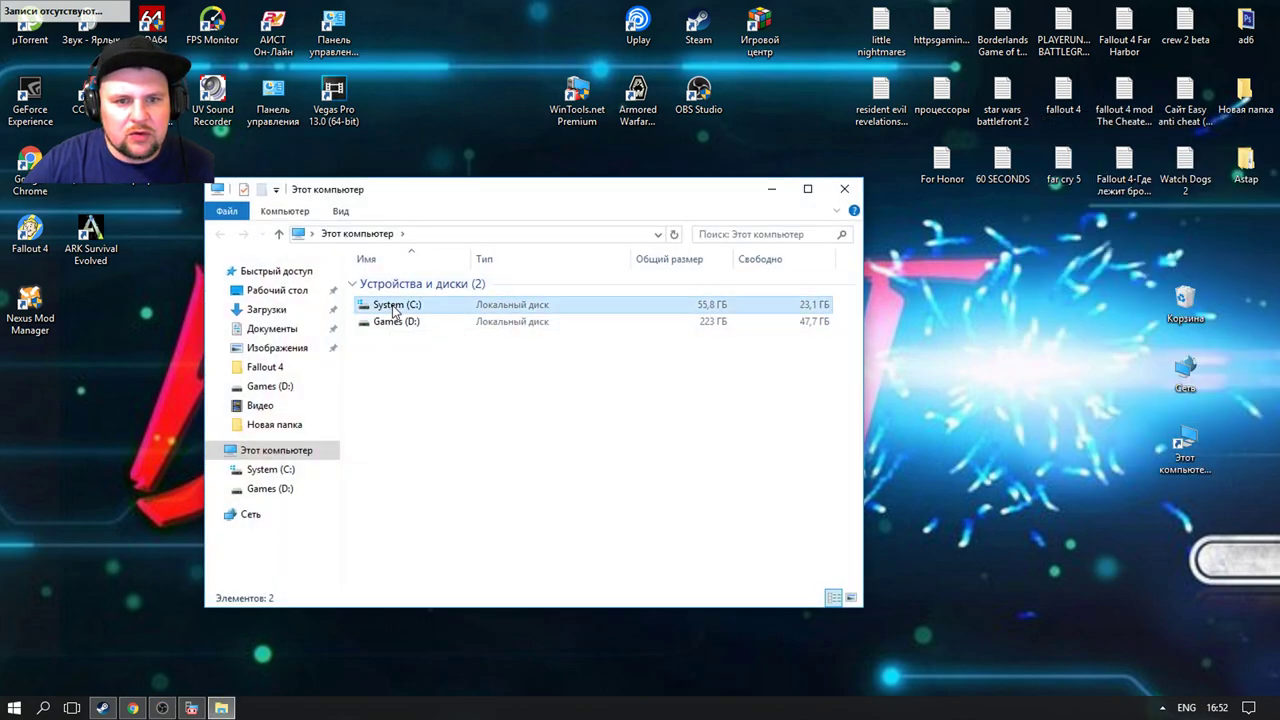
{"action": "double_click", "coordinate": [395, 306]}
{"action": "double_click", "coordinate": [400, 316]}
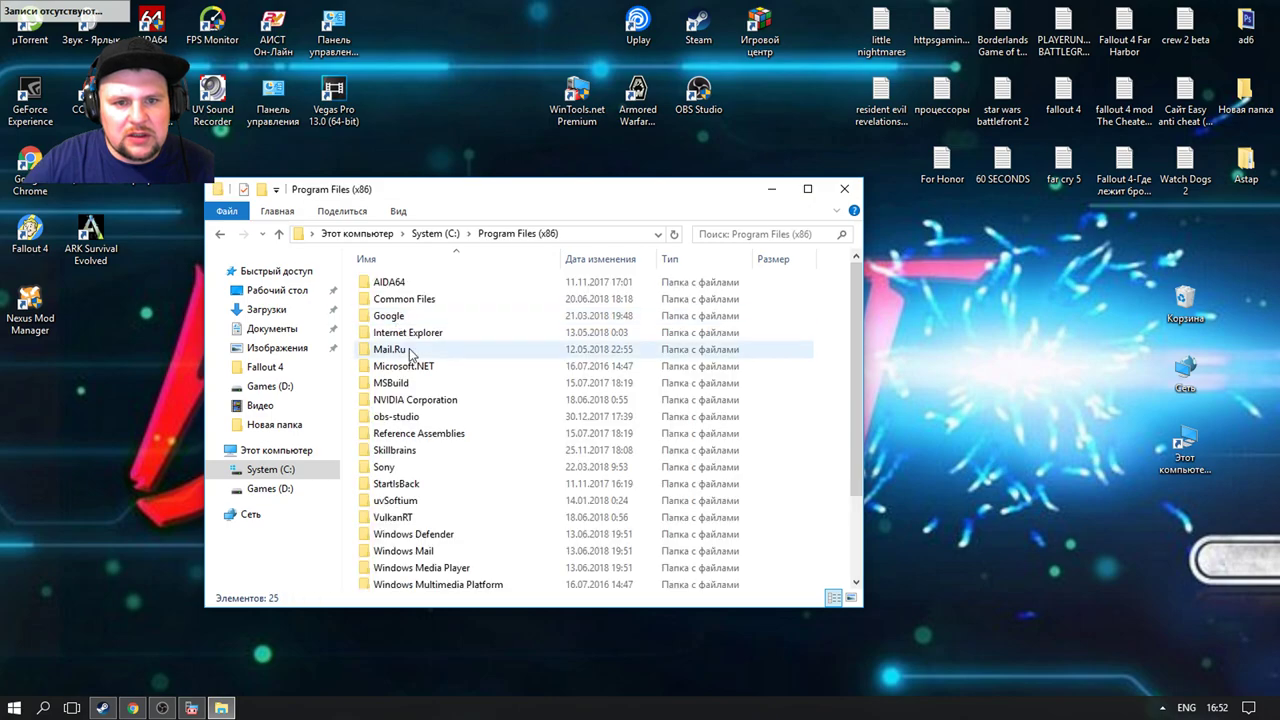
{"action": "scroll", "coordinate": [414, 366], "scroll_direction": "down", "scroll_amount": 2}
{"action": "scroll", "coordinate": [414, 366], "scroll_direction": "up", "scroll_amount": 2}
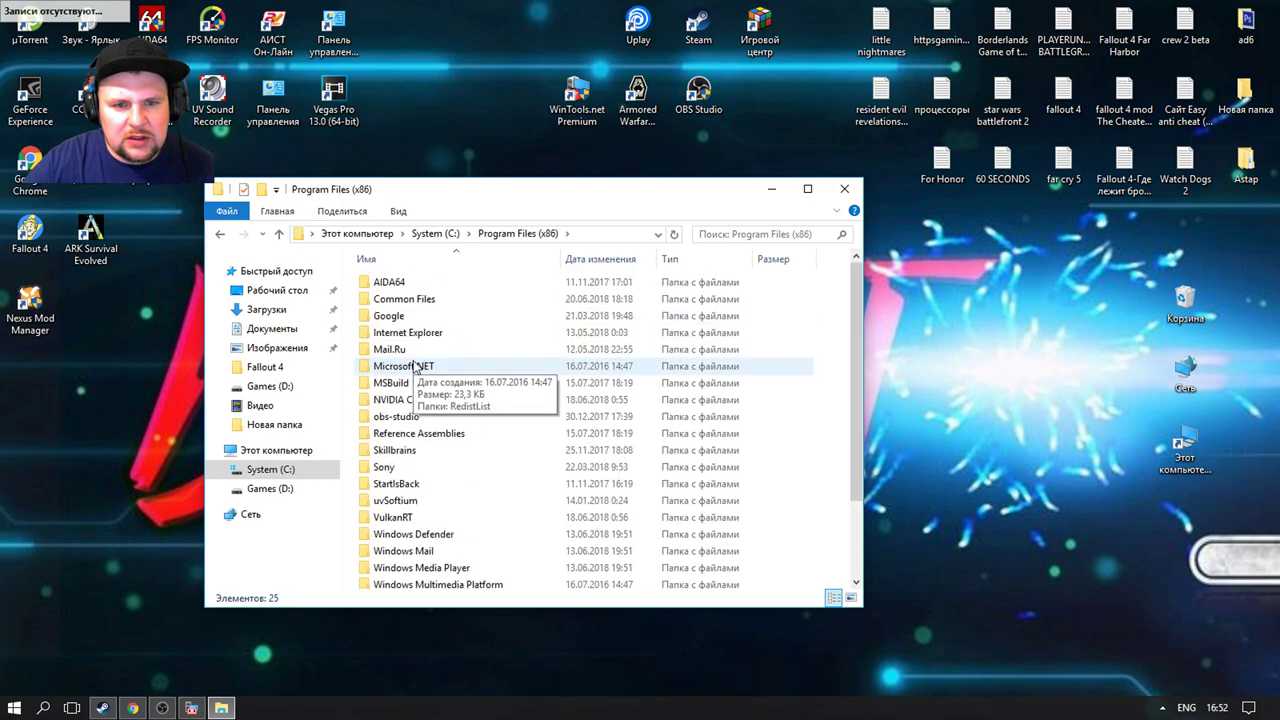
{"action": "double_click", "coordinate": [433, 300]}
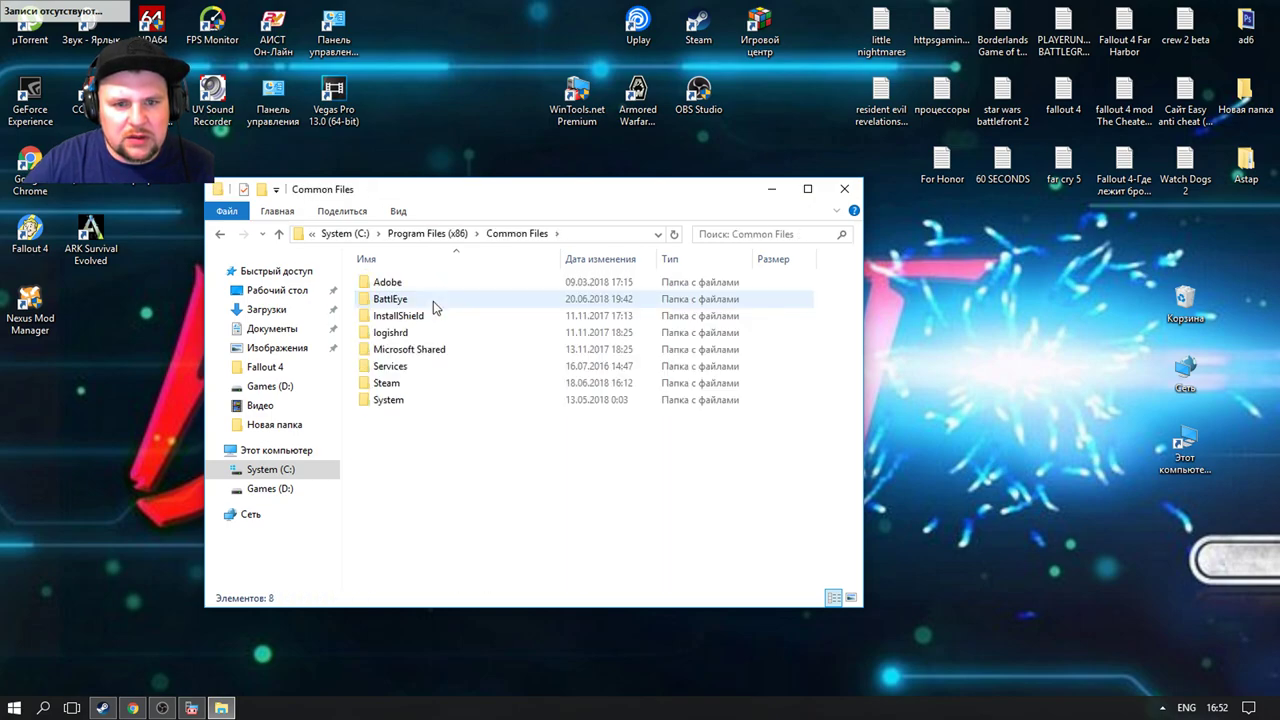
{"action": "left_click", "coordinate": [220, 234]}
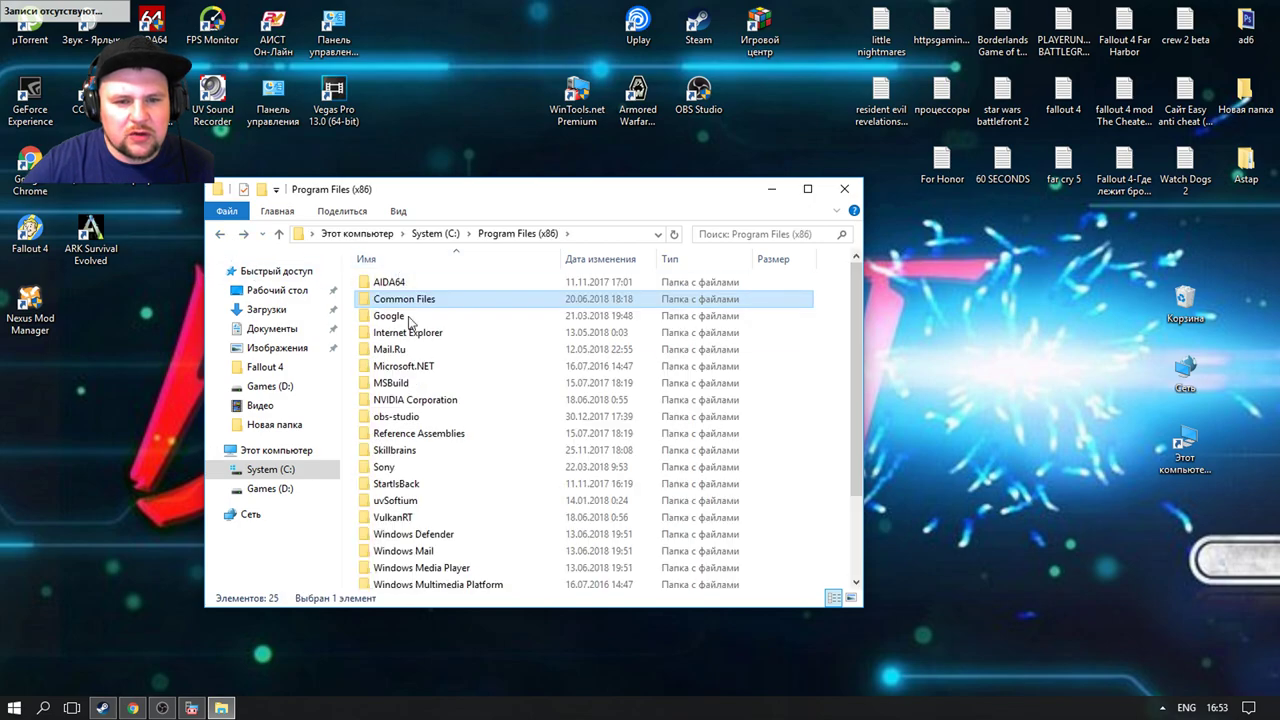
{"action": "scroll", "coordinate": [433, 395], "scroll_direction": "down", "scroll_amount": 2}
{"action": "scroll", "coordinate": [433, 395], "scroll_direction": "up", "scroll_amount": 2}
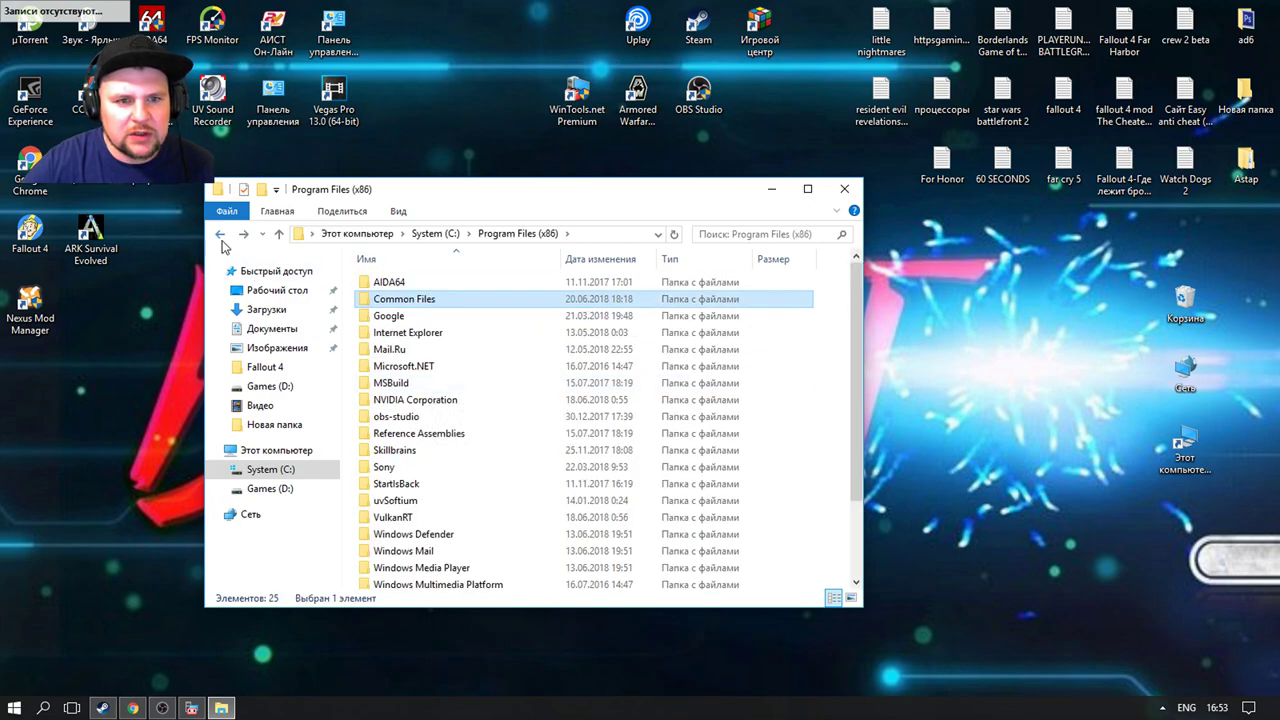
{"action": "left_click", "coordinate": [220, 234]}
Step: Check the Program Files folder on C: for Origin, then close the window
{"action": "left_click", "coordinate": [408, 304]}
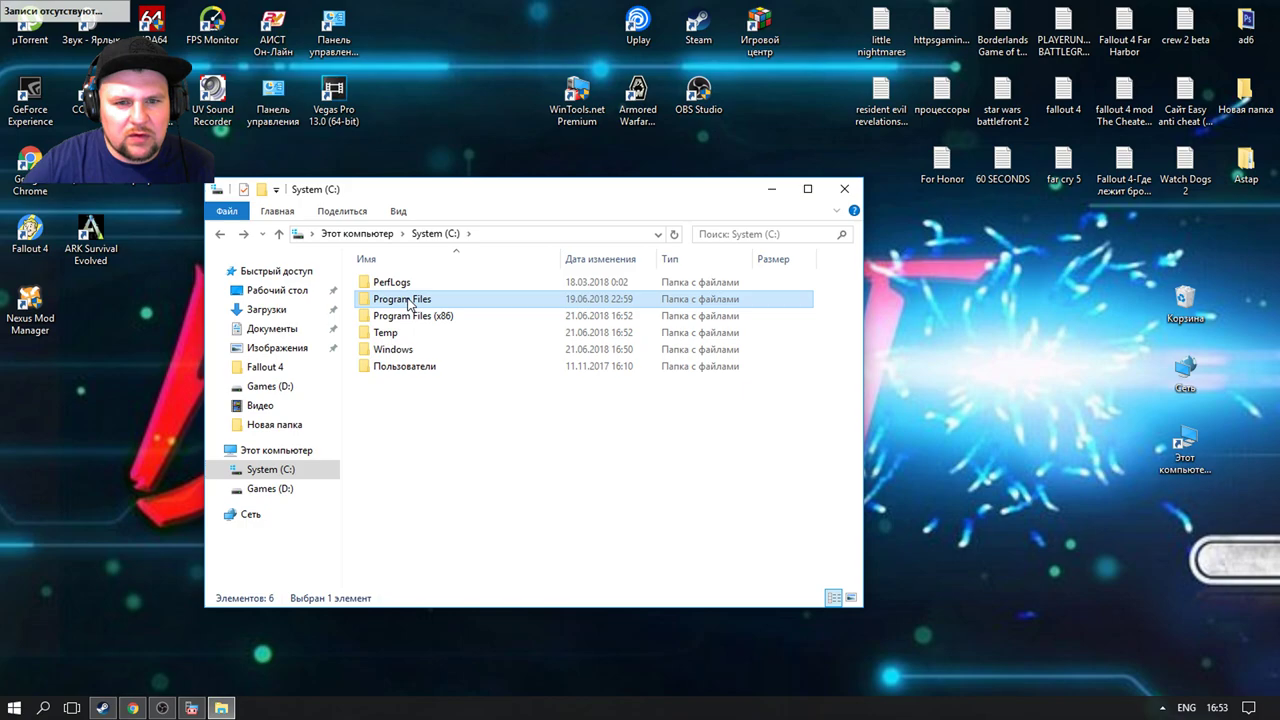
{"action": "double_click", "coordinate": [408, 304]}
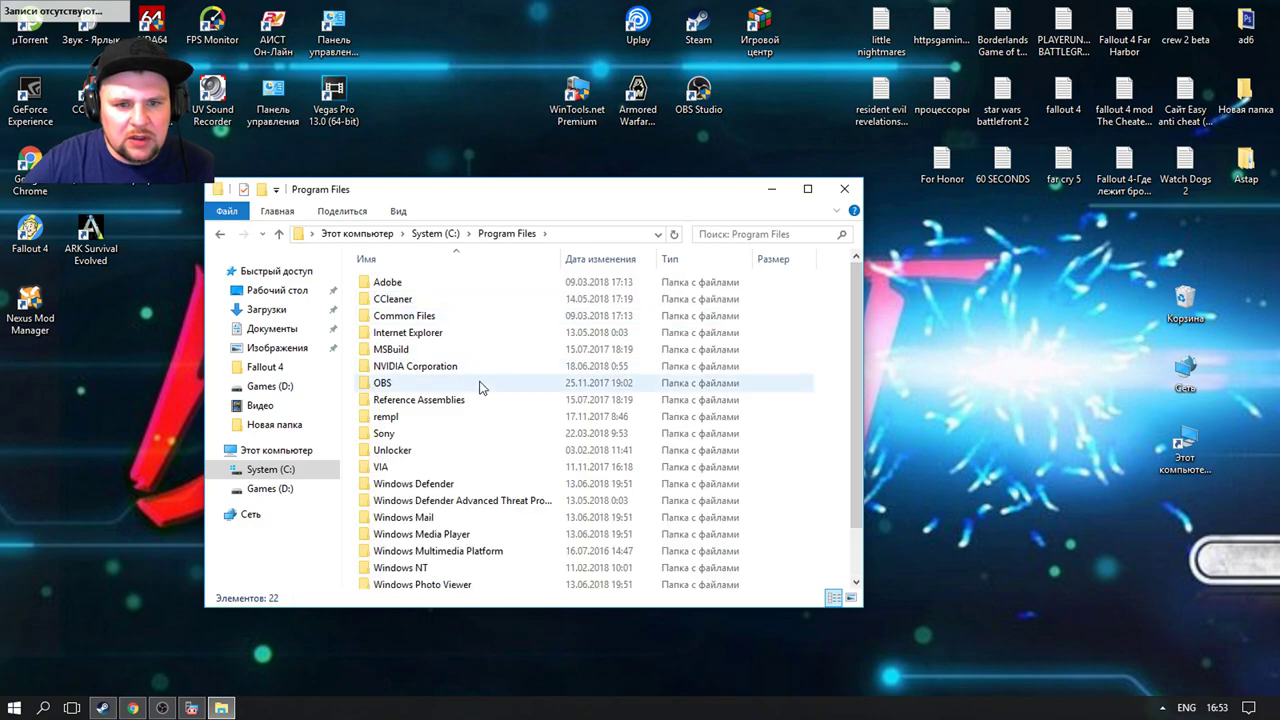
{"action": "scroll", "coordinate": [480, 380], "scroll_direction": "down", "scroll_amount": 1}
{"action": "scroll", "coordinate": [480, 388], "scroll_direction": "up", "scroll_amount": 1}
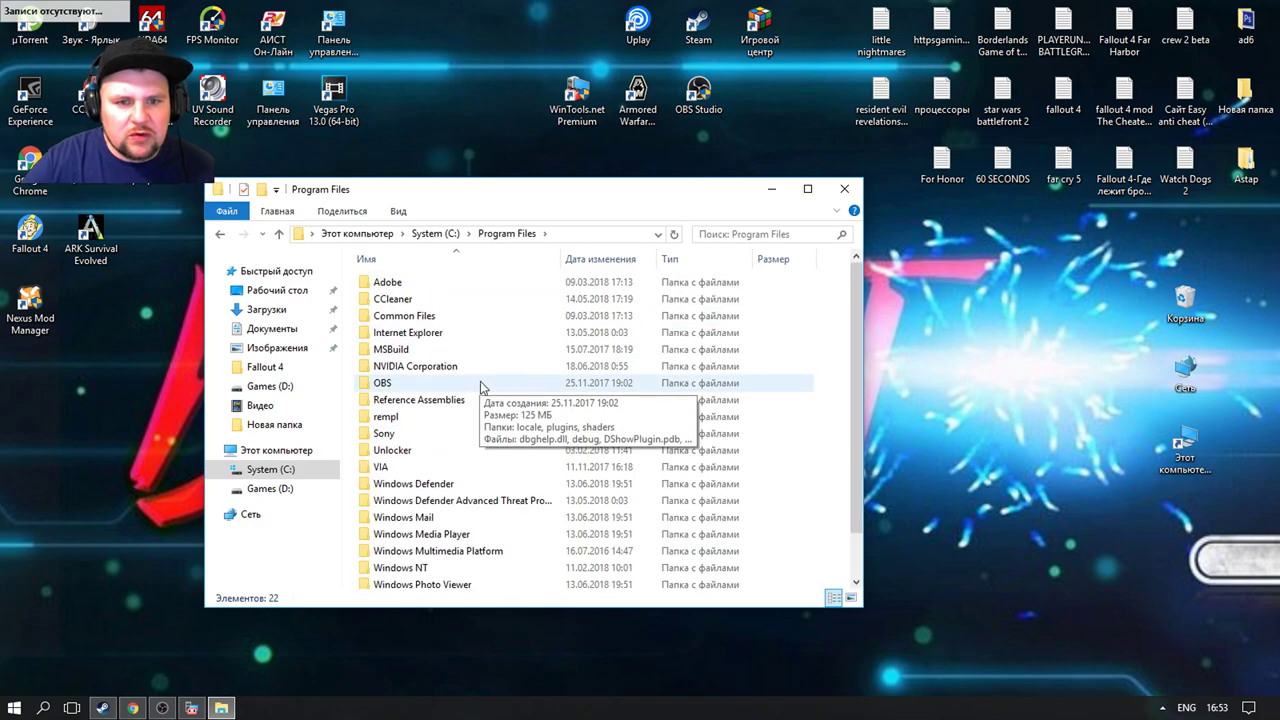
{"action": "left_click", "coordinate": [843, 187]}
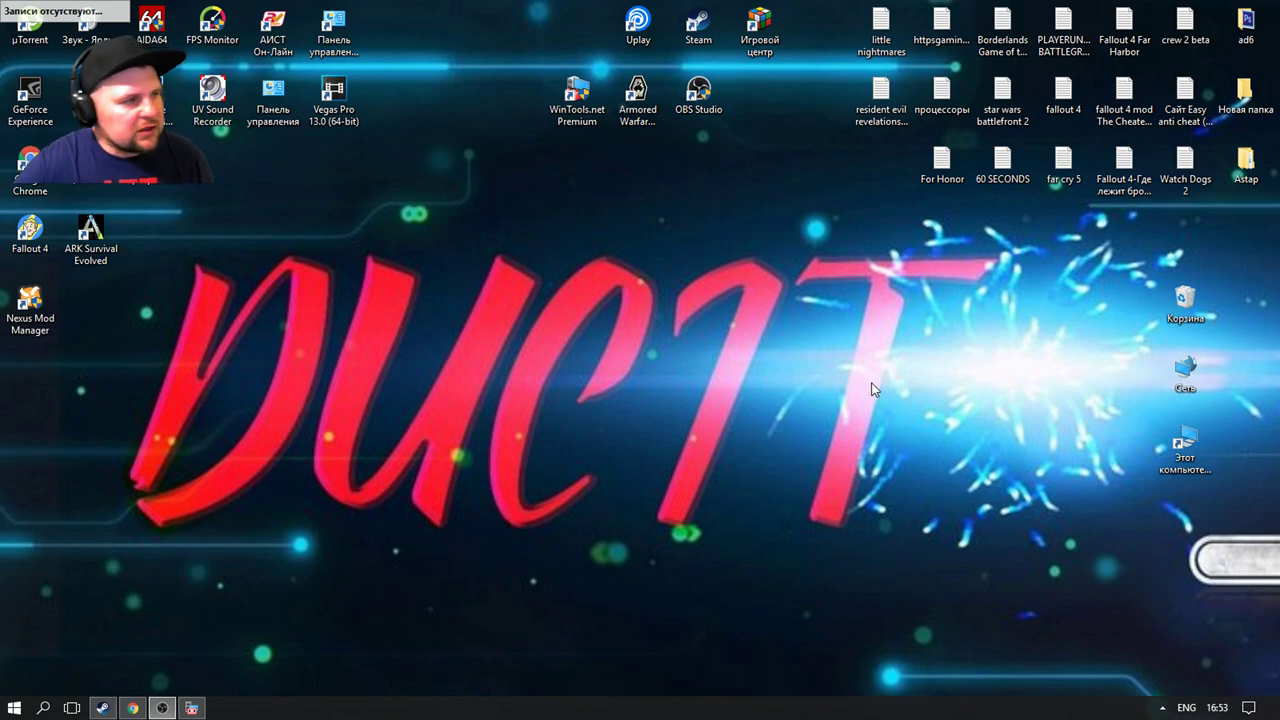
Step: Launch Chrome, search for origin from the start page, and go to origin.com
{"action": "right_click", "coordinate": [36, 153]}
{"action": "left_click", "coordinate": [80, 163]}
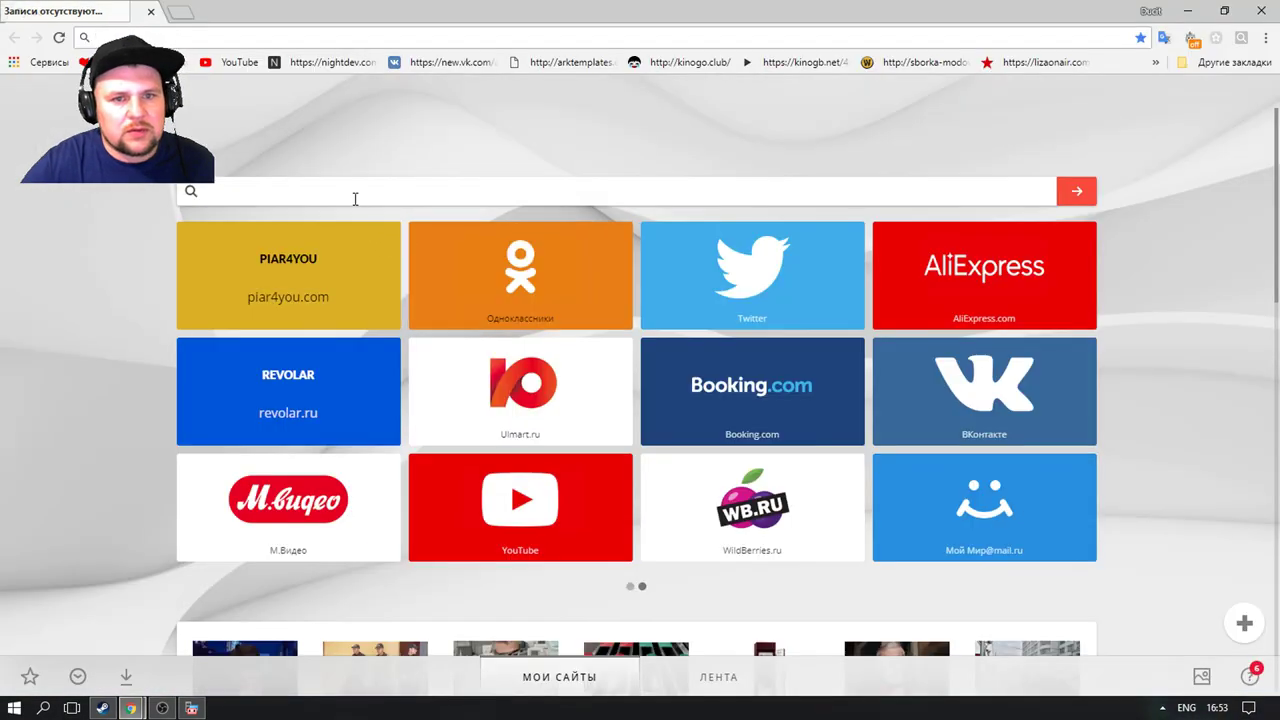
{"action": "left_click_drag", "start_coordinate": [775, 8], "coordinate": [800, 26]}
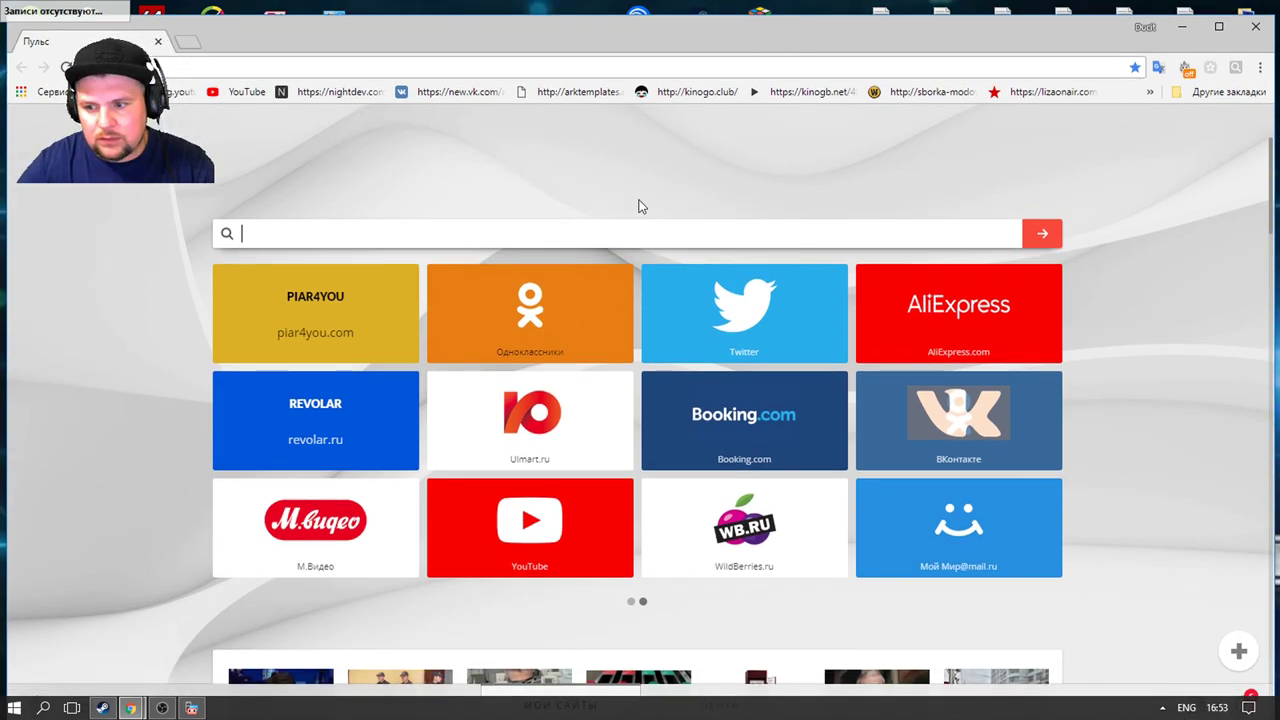
{"action": "type", "text": "q"}
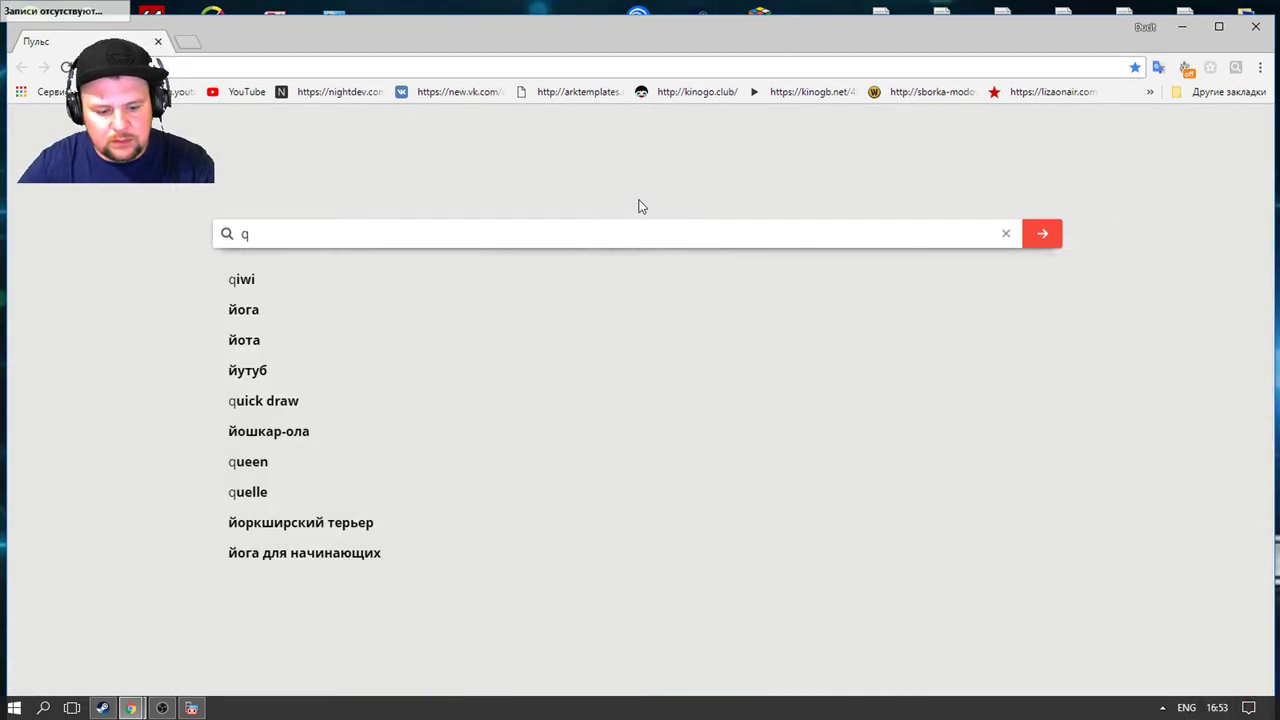
{"action": "type", "text": "ri"}
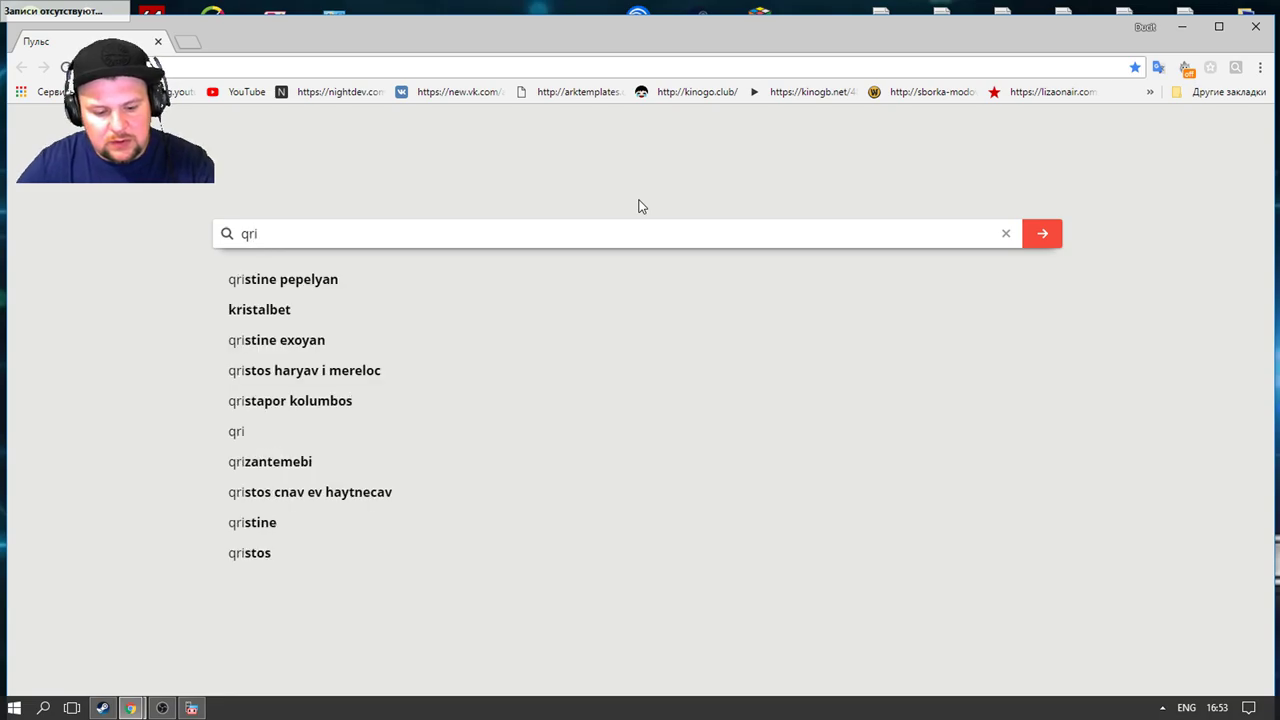
{"action": "type", "text": "g"}
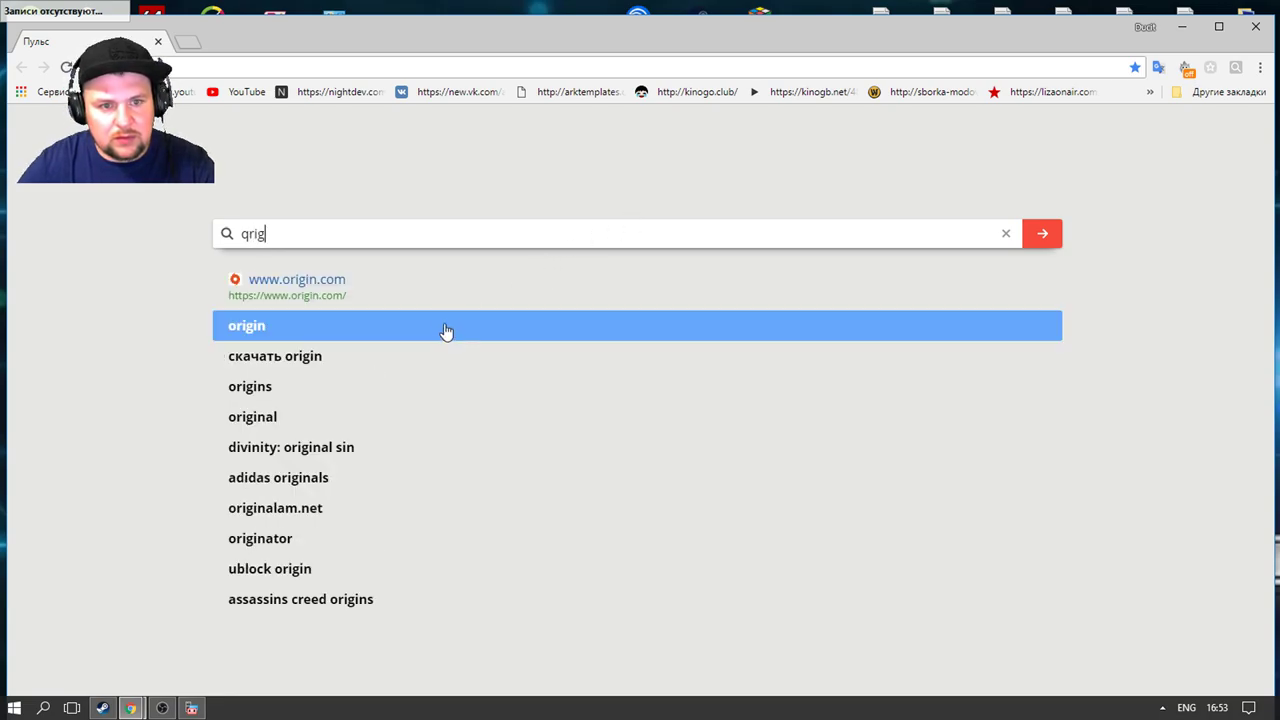
{"action": "left_click", "coordinate": [306, 285]}
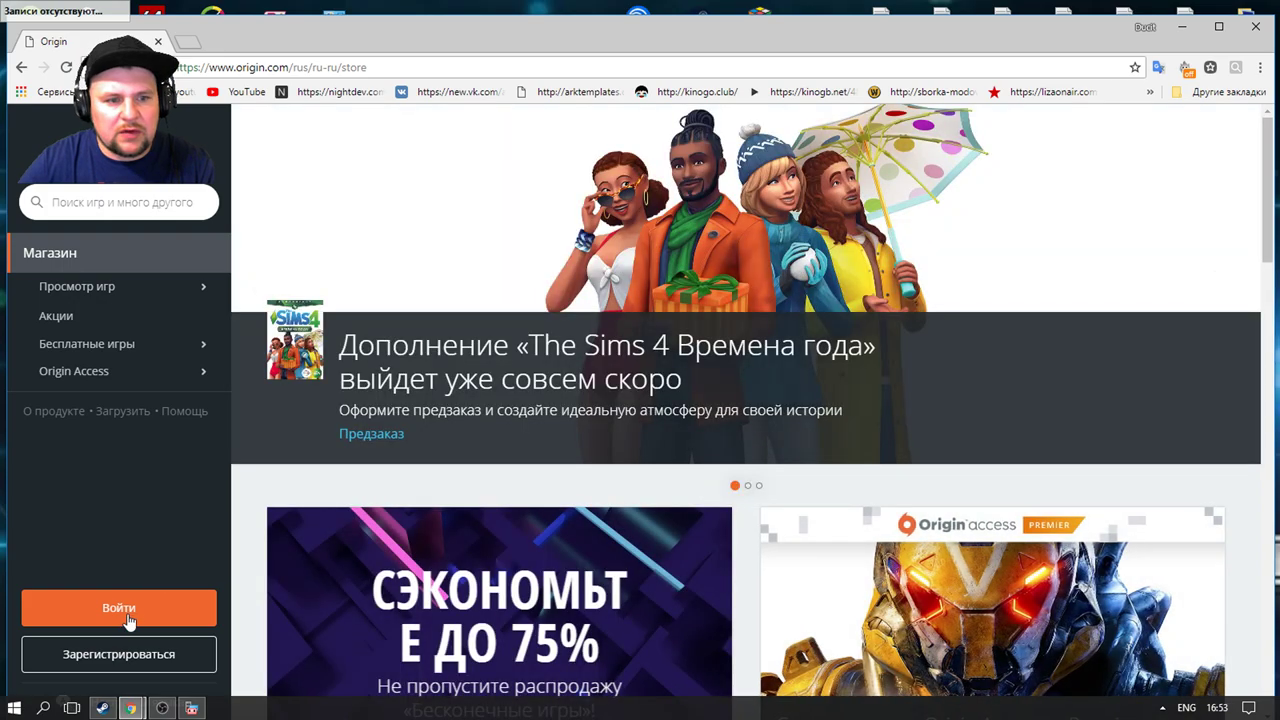
Step: Open the EA account sign-in form and submit it with a retyped password
{"action": "left_click", "coordinate": [128, 621]}
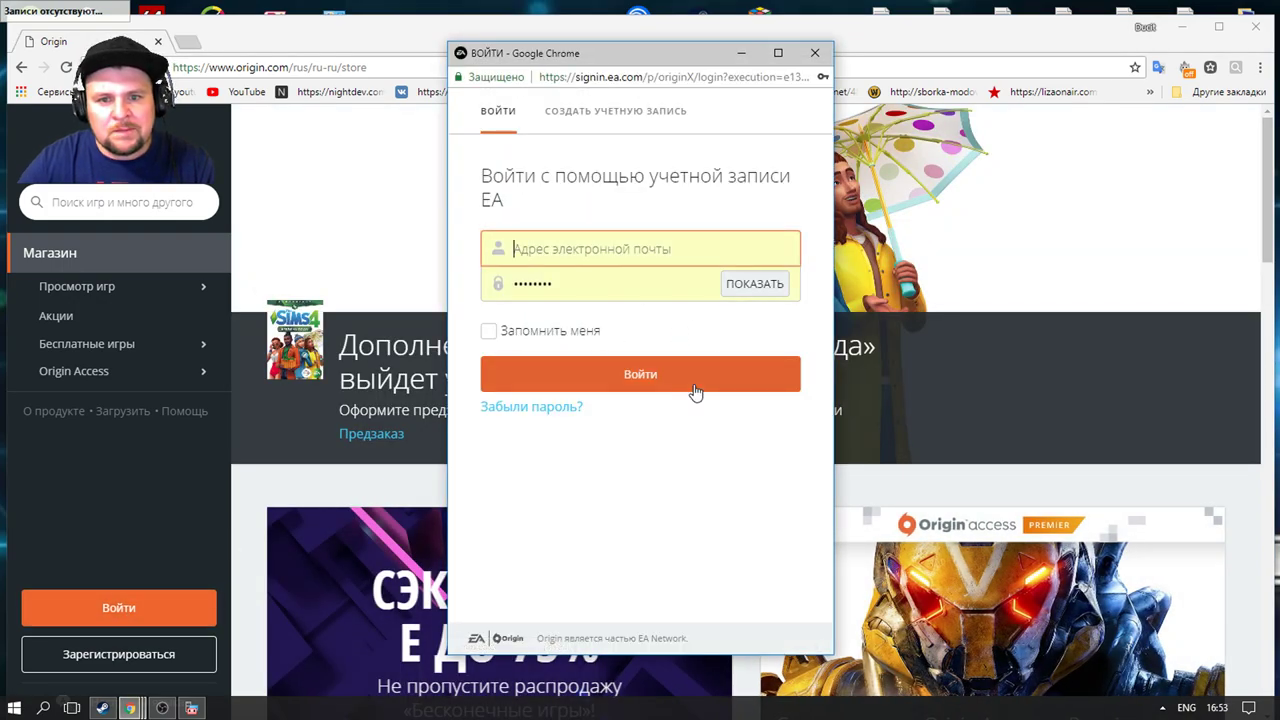
{"action": "left_click", "coordinate": [694, 391]}
{"action": "left_click", "coordinate": [638, 285]}
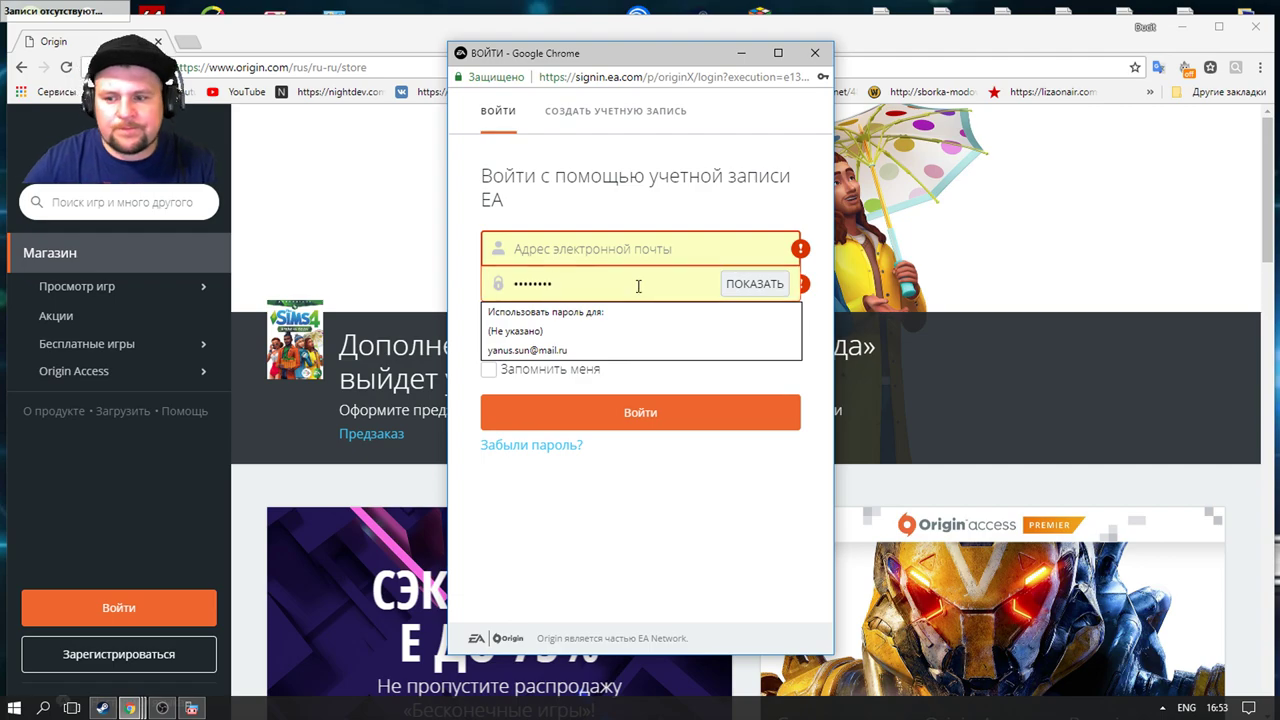
{"action": "key", "text": "BackSpace"}
{"action": "key", "text": "BackSpace"}
{"action": "key", "text": "BackSpace"}
{"action": "key", "text": "BackSpace"}
{"action": "key", "text": "BackSpace"}
{"action": "key", "text": "BackSpace"}
{"action": "key", "text": "BackSpace"}
{"action": "key", "text": "BackSpace"}
{"action": "key", "text": "BackSpace"}
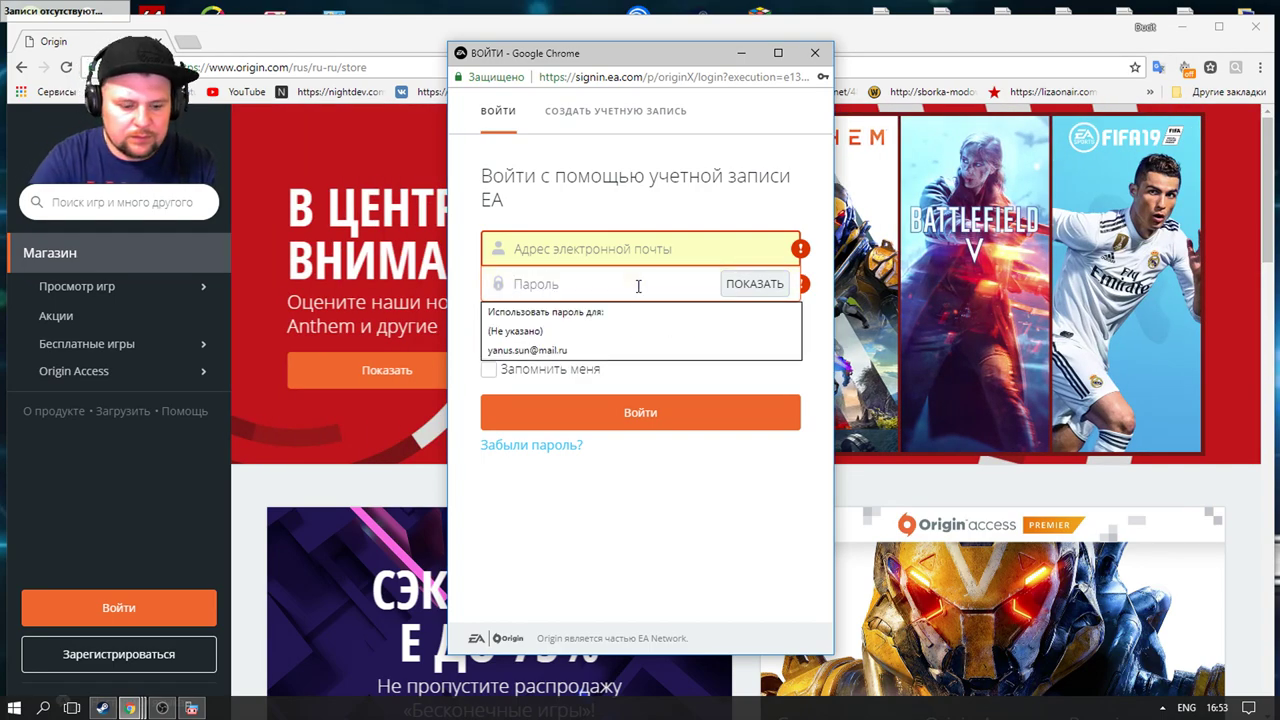
{"action": "type", "text": "a••"}
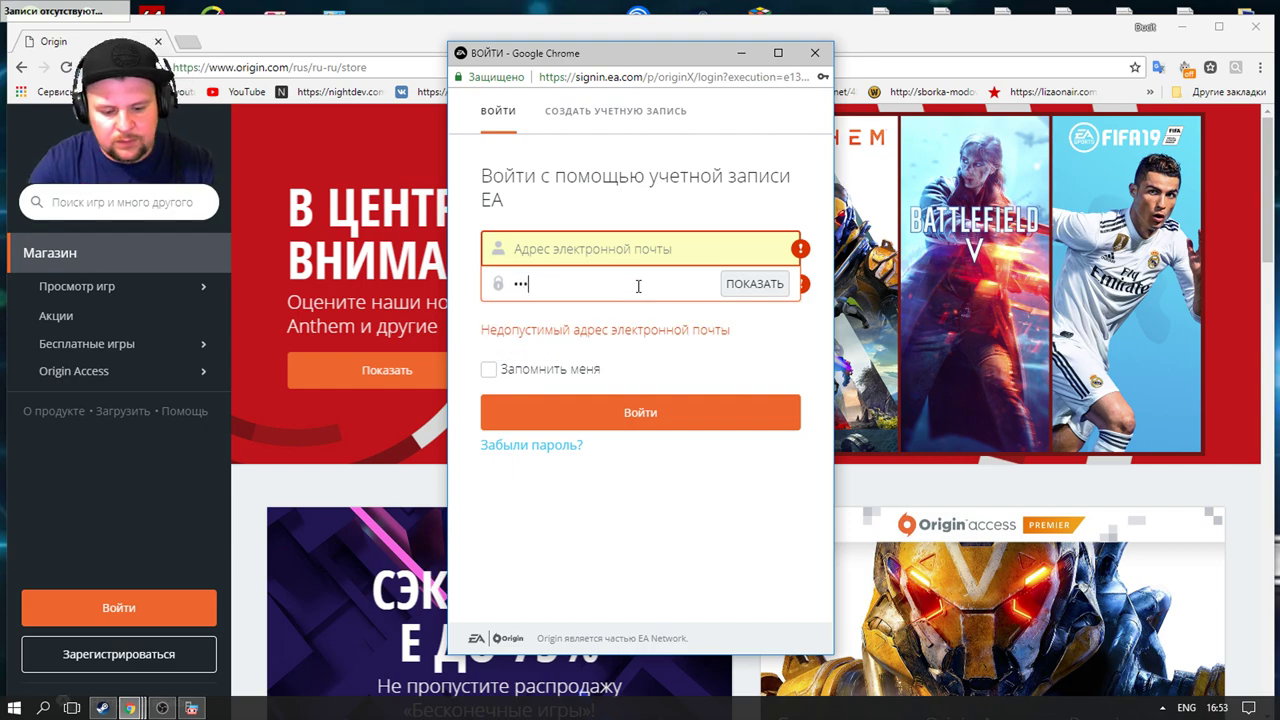
{"action": "type", "text": "•••"}
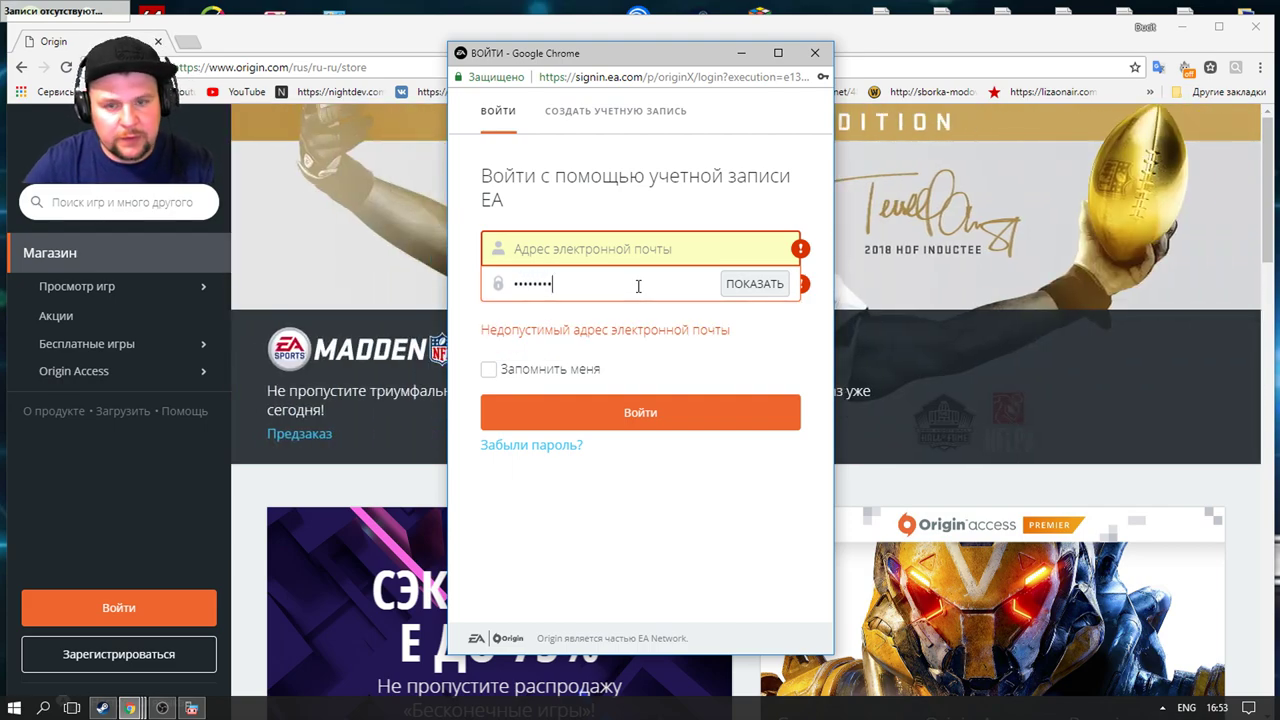
{"action": "left_click", "coordinate": [672, 429]}
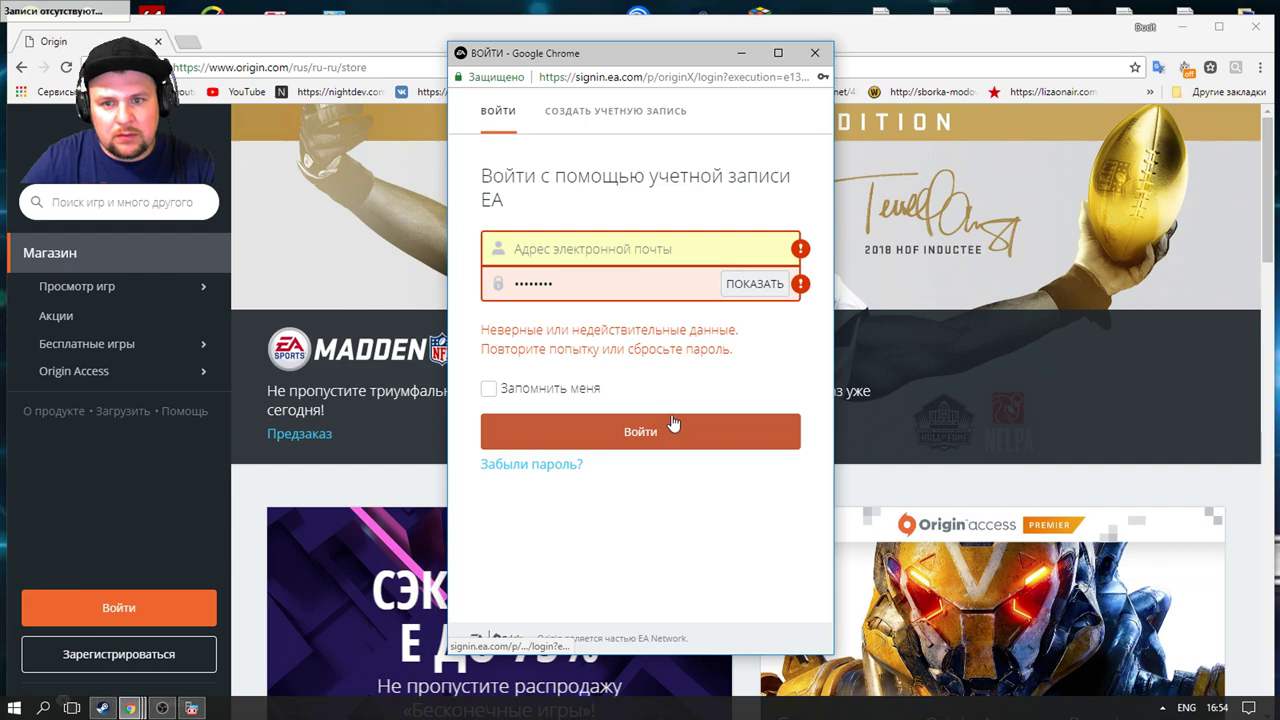
Step: Fill in the saved account's e-mail from autofill, retype the password, and sign in again
{"action": "left_click", "coordinate": [650, 292]}
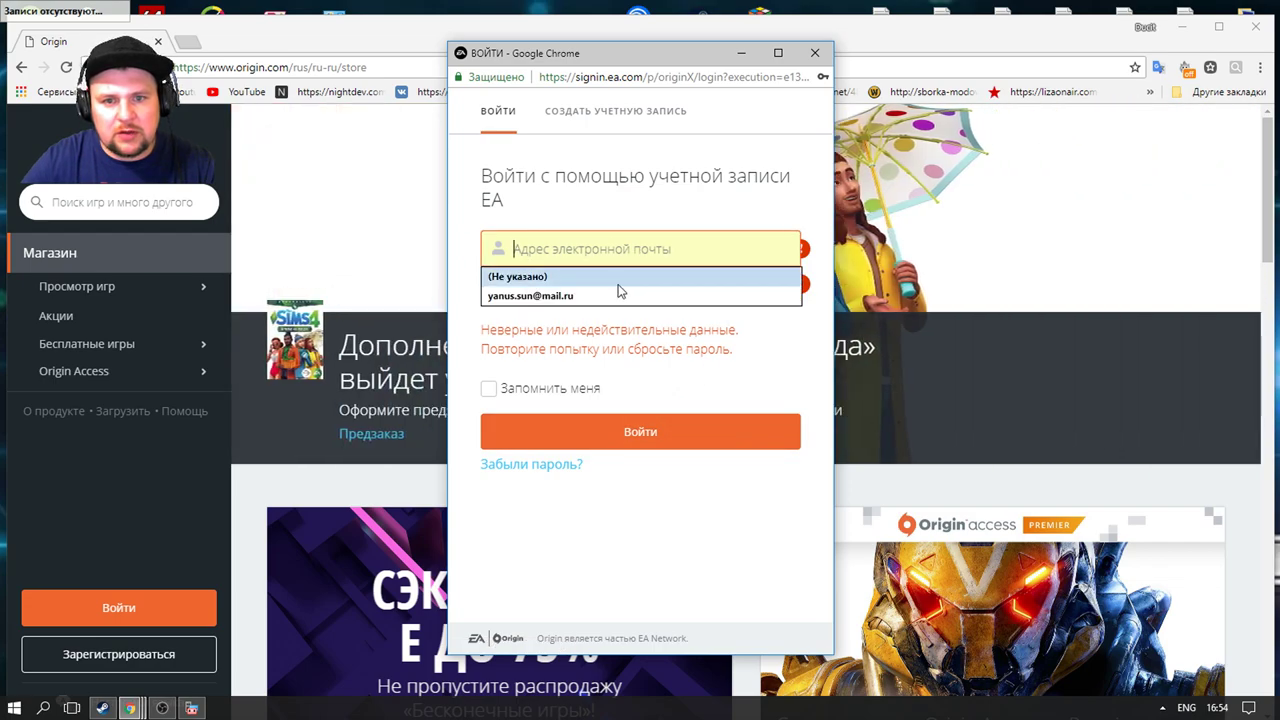
{"action": "left_click", "coordinate": [617, 289]}
{"action": "left_click", "coordinate": [656, 432]}
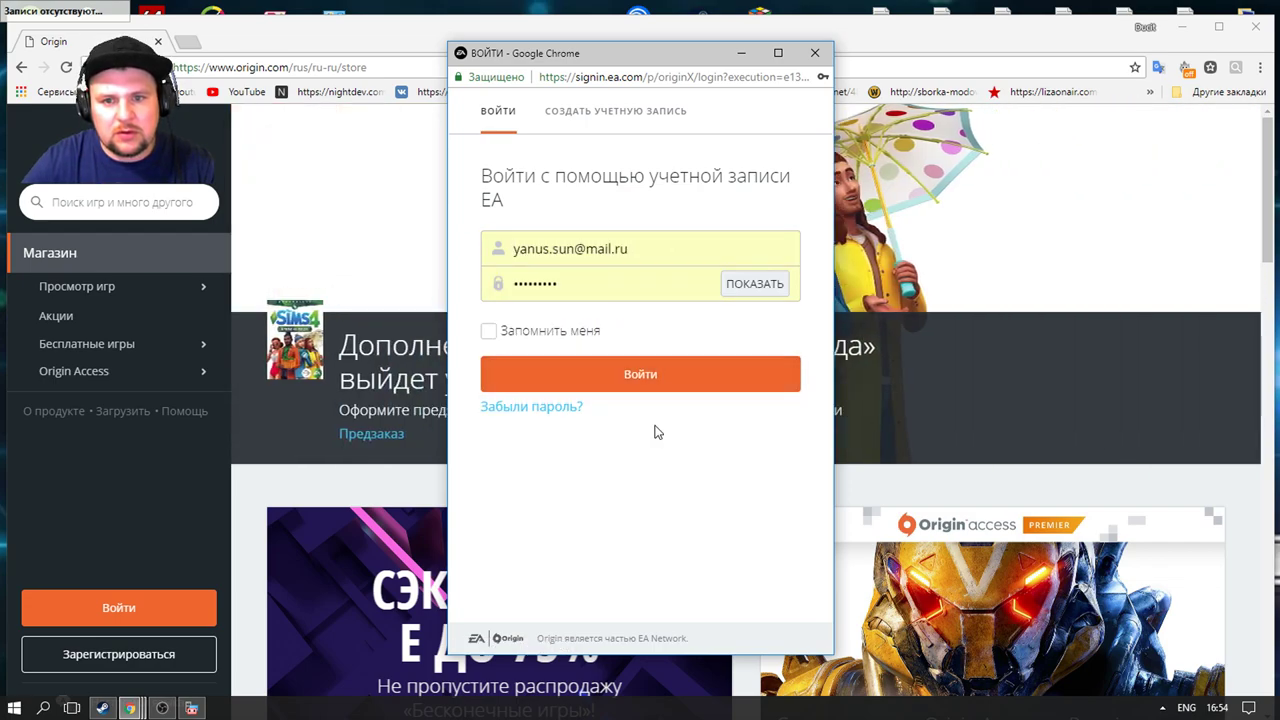
{"action": "left_click", "coordinate": [657, 292]}
{"action": "key", "text": "BackSpace"}
{"action": "key", "text": "BackSpace"}
{"action": "key", "text": "BackSpace"}
{"action": "key", "text": "BackSpace"}
{"action": "key", "text": "BackSpace"}
{"action": "key", "text": "BackSpace"}
{"action": "key", "text": "BackSpace"}
{"action": "key", "text": "BackSpace"}
{"action": "key", "text": "BackSpace"}
{"action": "key", "text": "BackSpace"}
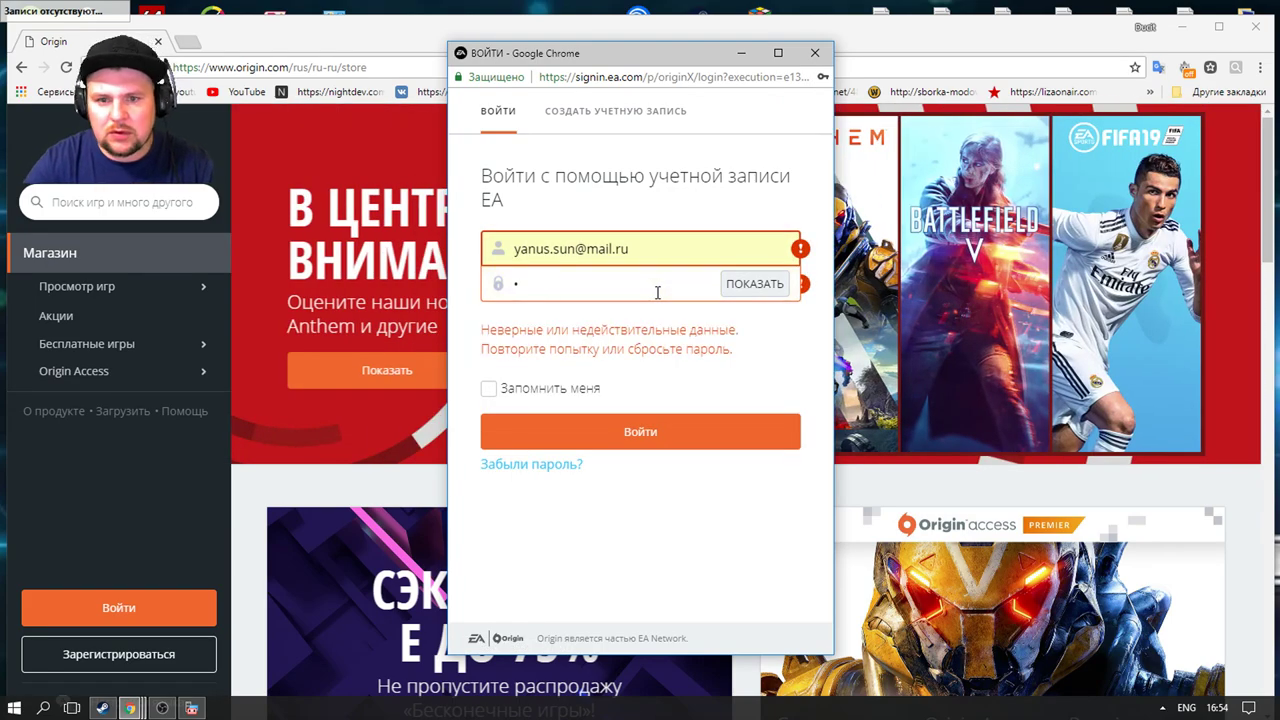
{"action": "type", "text": "***"}
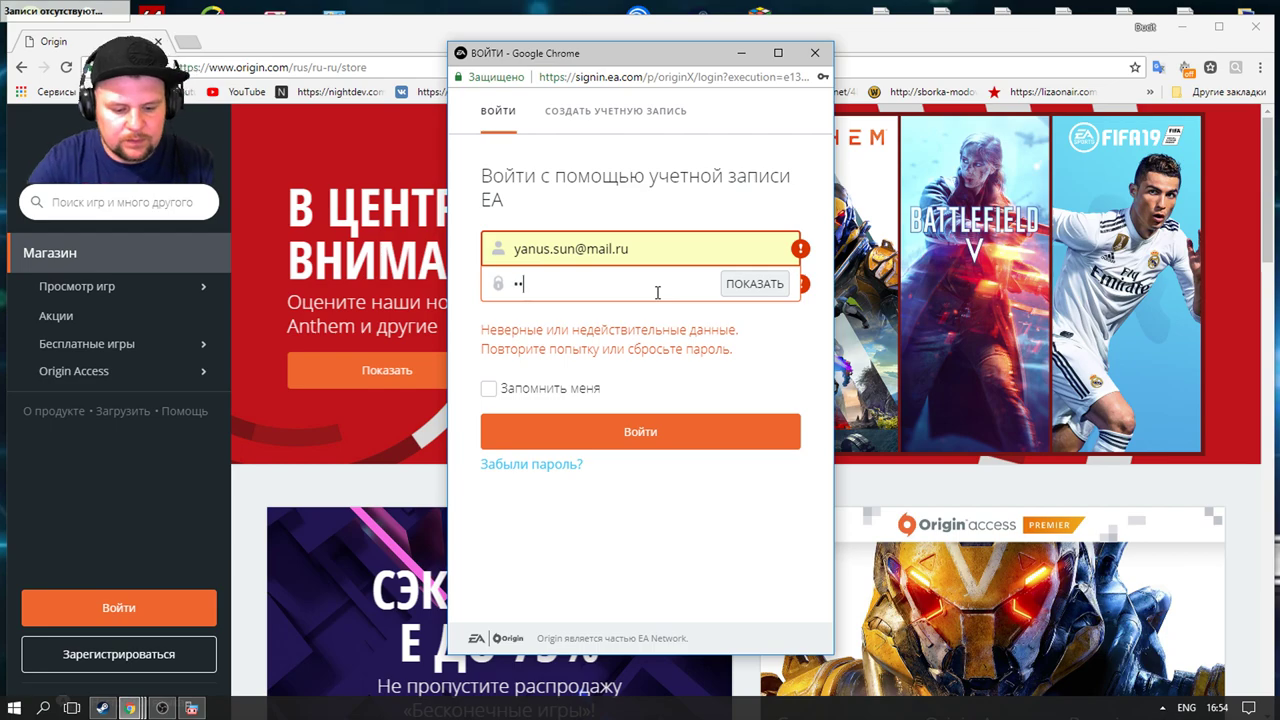
{"action": "type", "text": "***"}
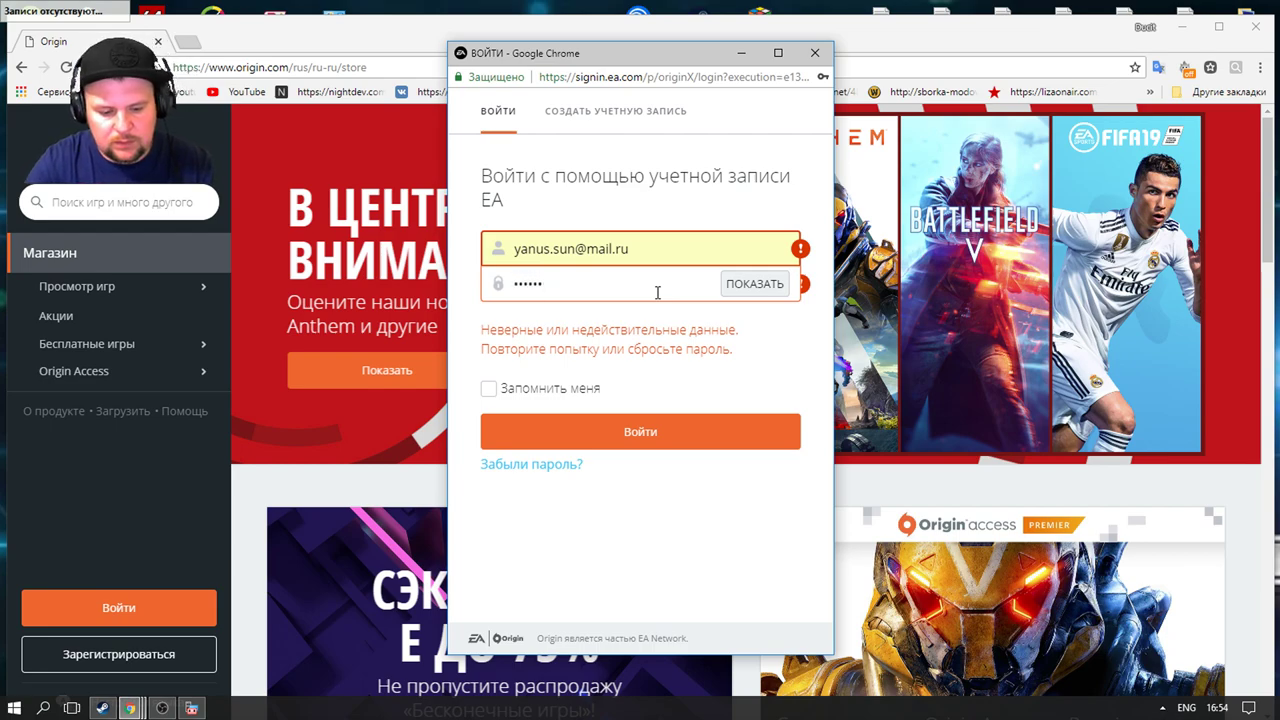
{"action": "type", "text": "*"}
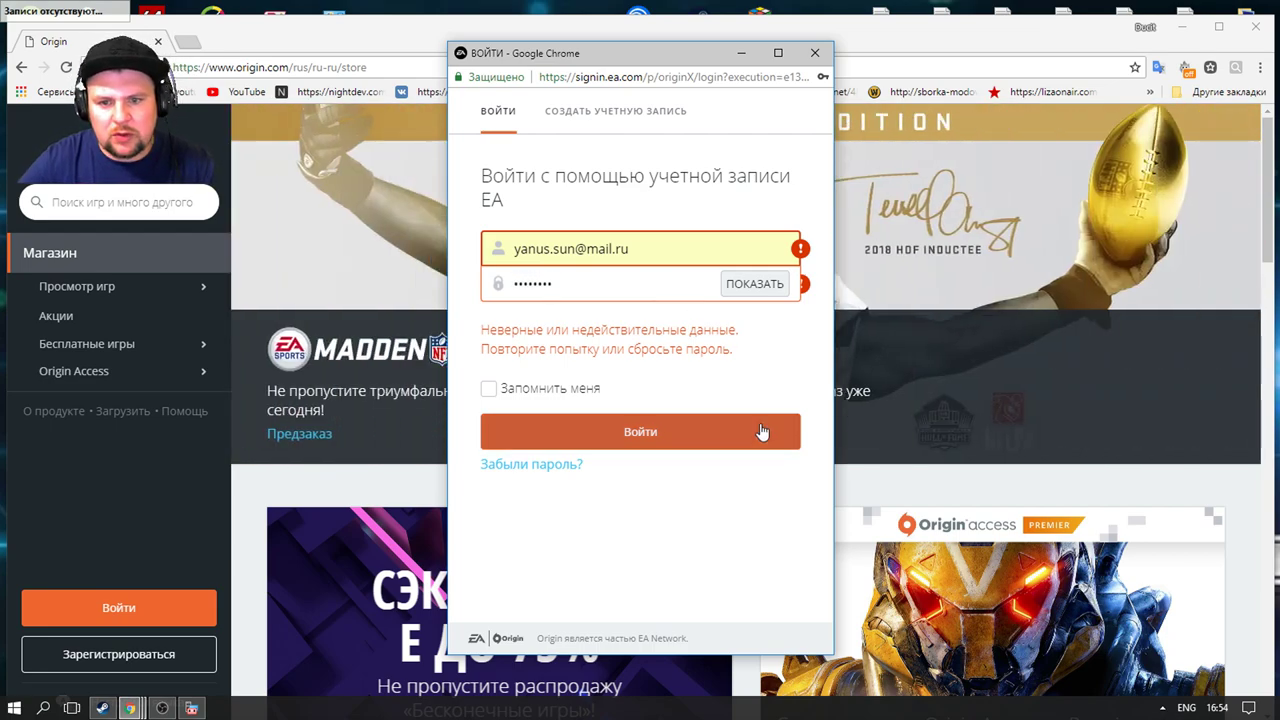
{"action": "left_click", "coordinate": [762, 428]}
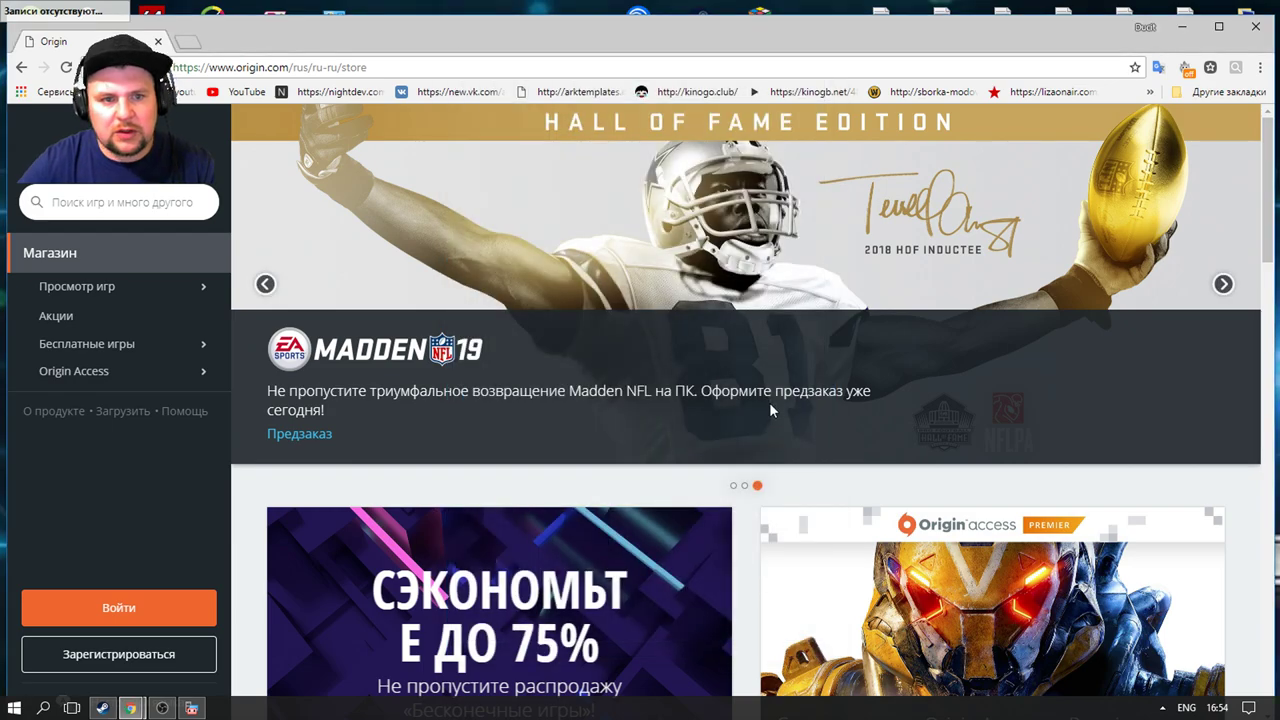
Step: Download Origin via Библиотека > Battlefield 4 > Играть в Origin, then close Chrome
{"action": "scroll", "coordinate": [427, 601], "scroll_direction": "down", "scroll_amount": 1}
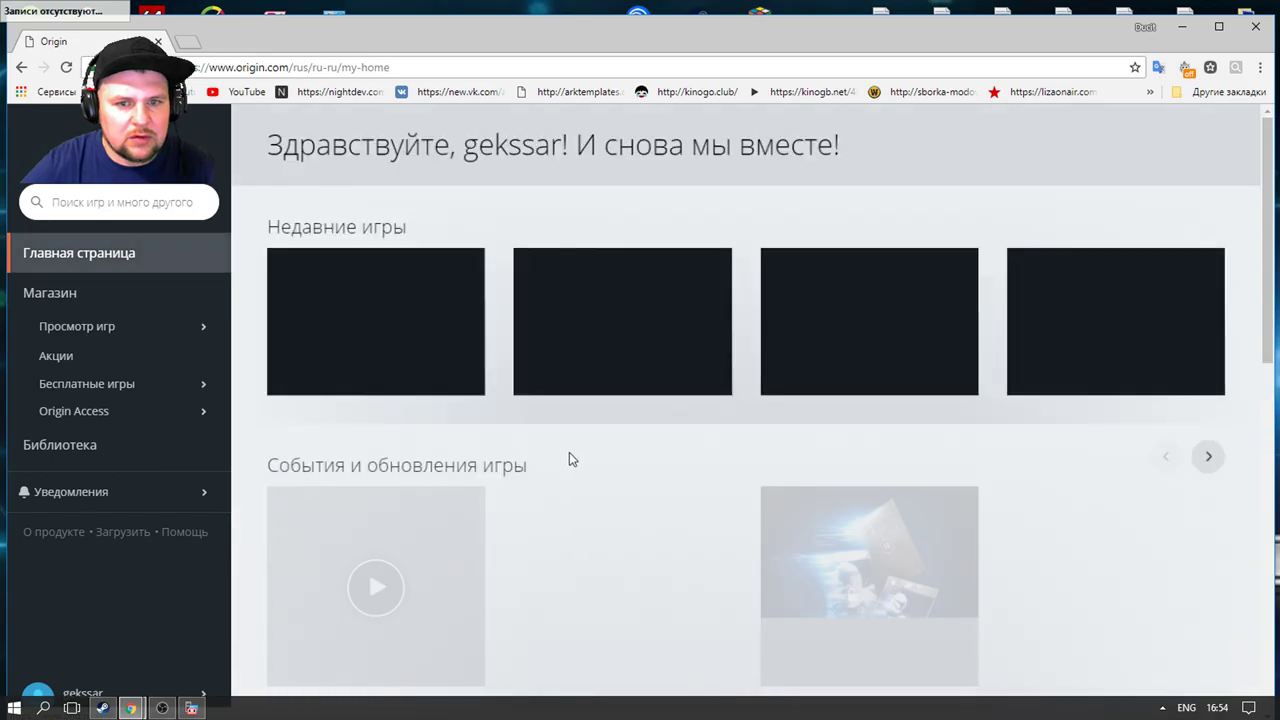
{"action": "scroll", "coordinate": [576, 453], "scroll_direction": "down", "scroll_amount": 3}
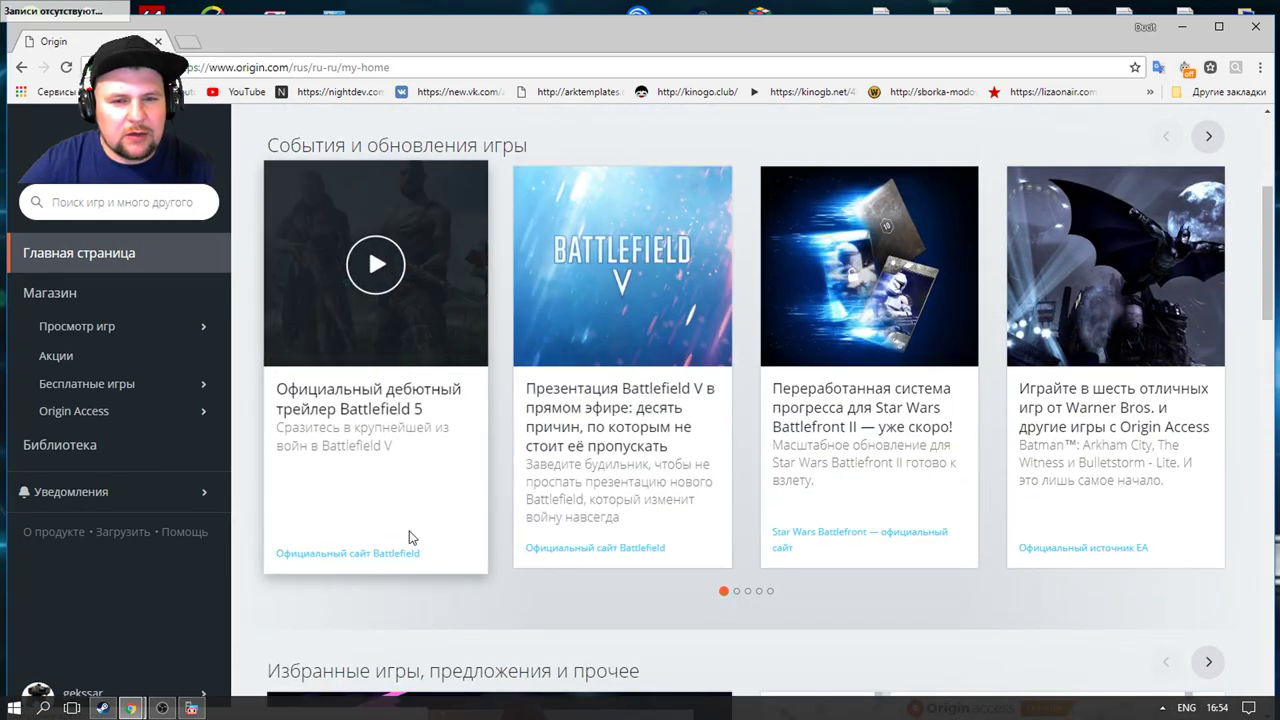
{"action": "scroll", "coordinate": [557, 517], "scroll_direction": "down", "scroll_amount": 4}
{"action": "scroll", "coordinate": [437, 511], "scroll_direction": "up", "scroll_amount": 5}
{"action": "scroll", "coordinate": [776, 497], "scroll_direction": "up", "scroll_amount": 3}
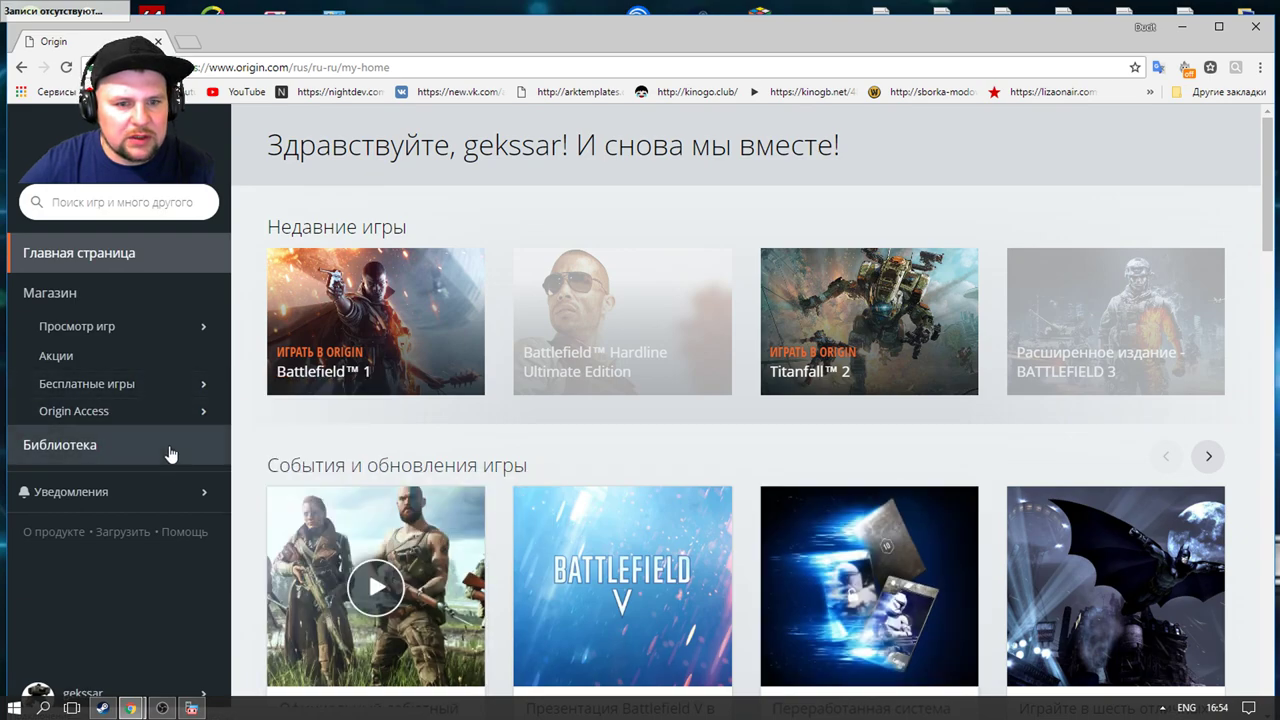
{"action": "left_click", "coordinate": [170, 450]}
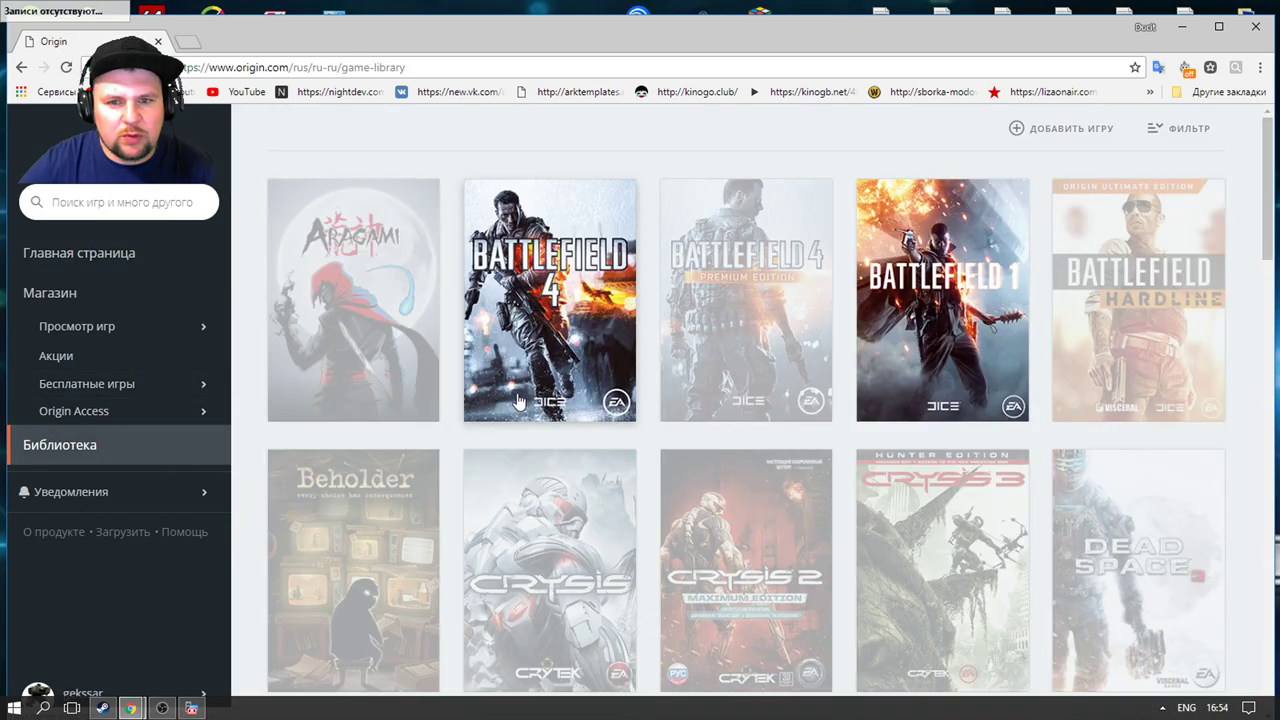
{"action": "left_click", "coordinate": [538, 385]}
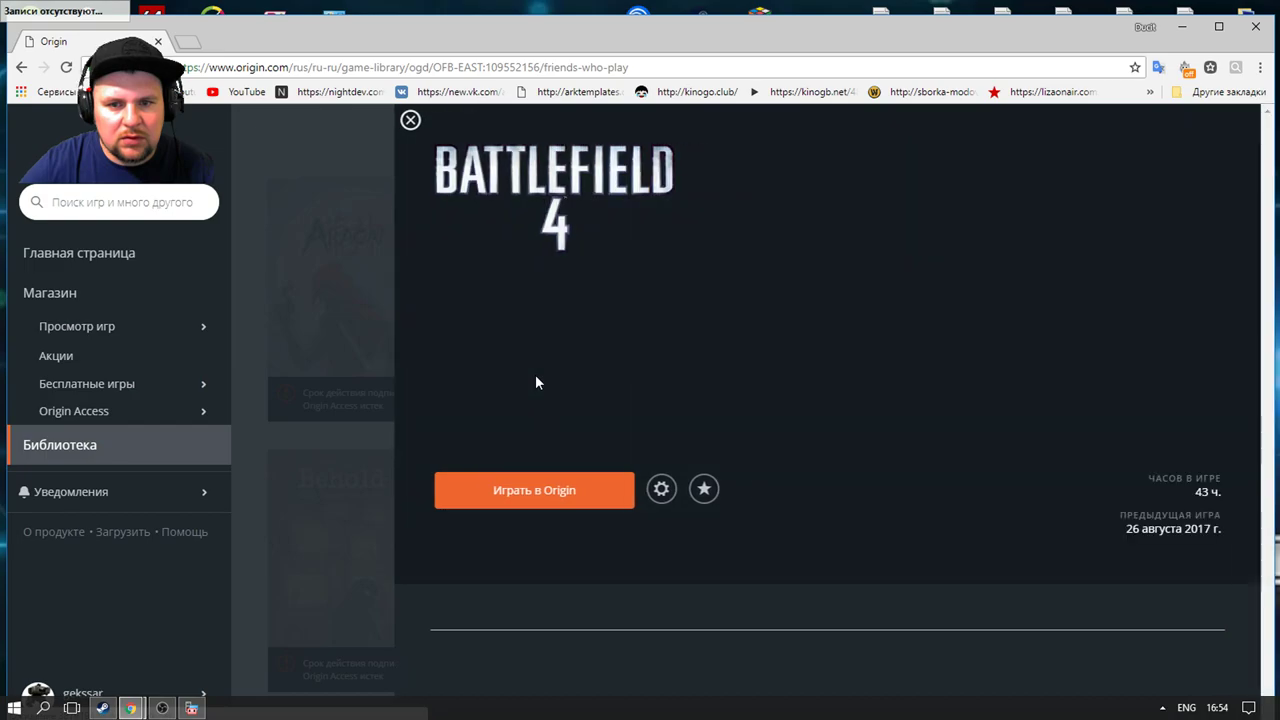
{"action": "left_click", "coordinate": [536, 489]}
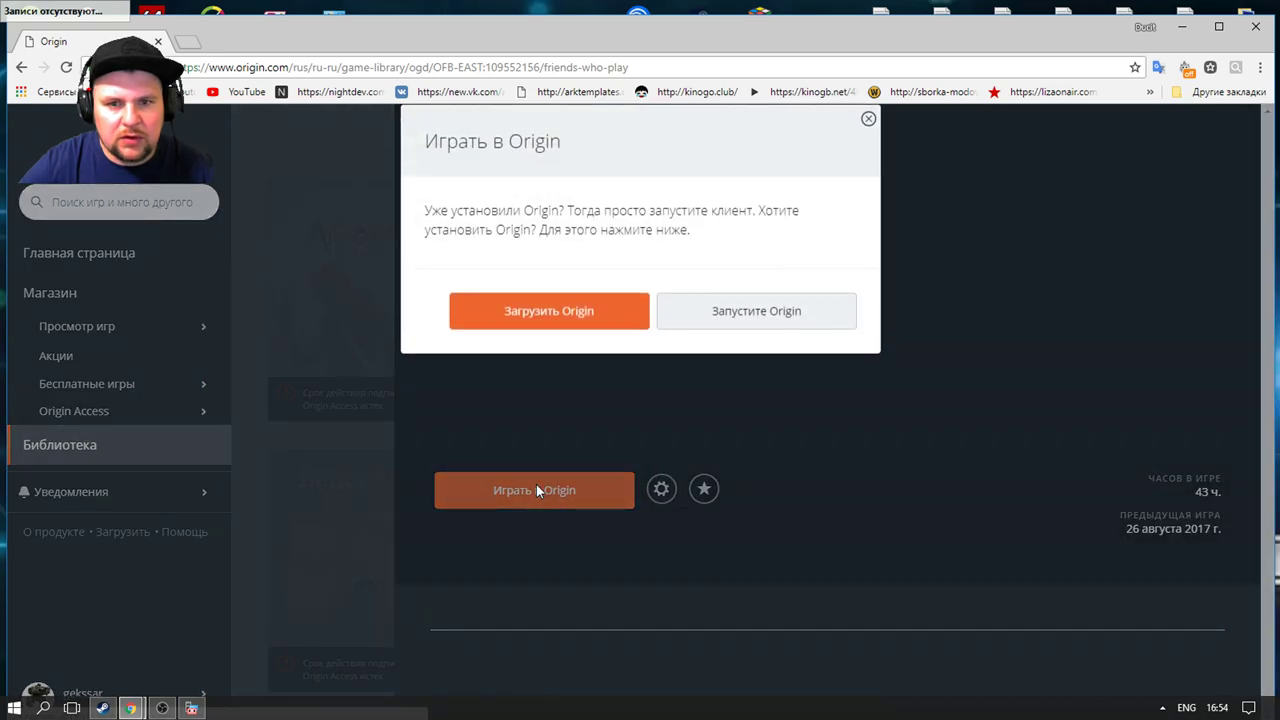
{"action": "left_click", "coordinate": [568, 326]}
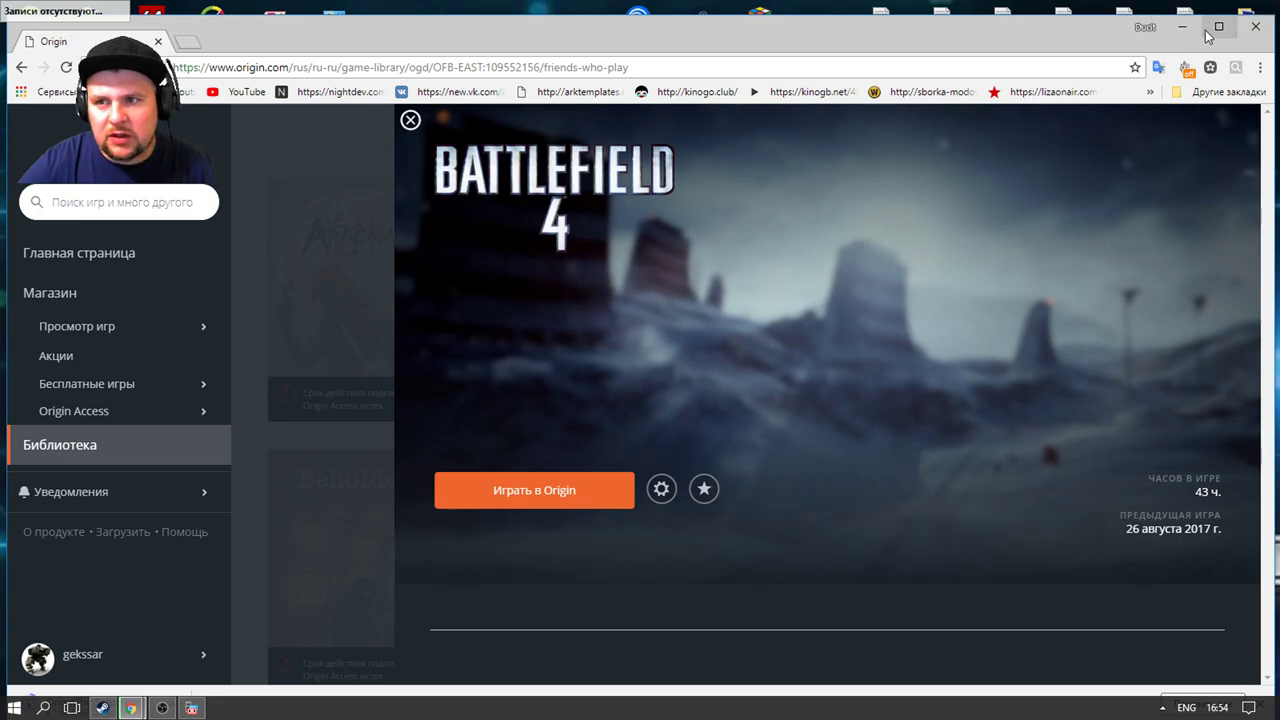
{"action": "left_click", "coordinate": [1253, 30]}
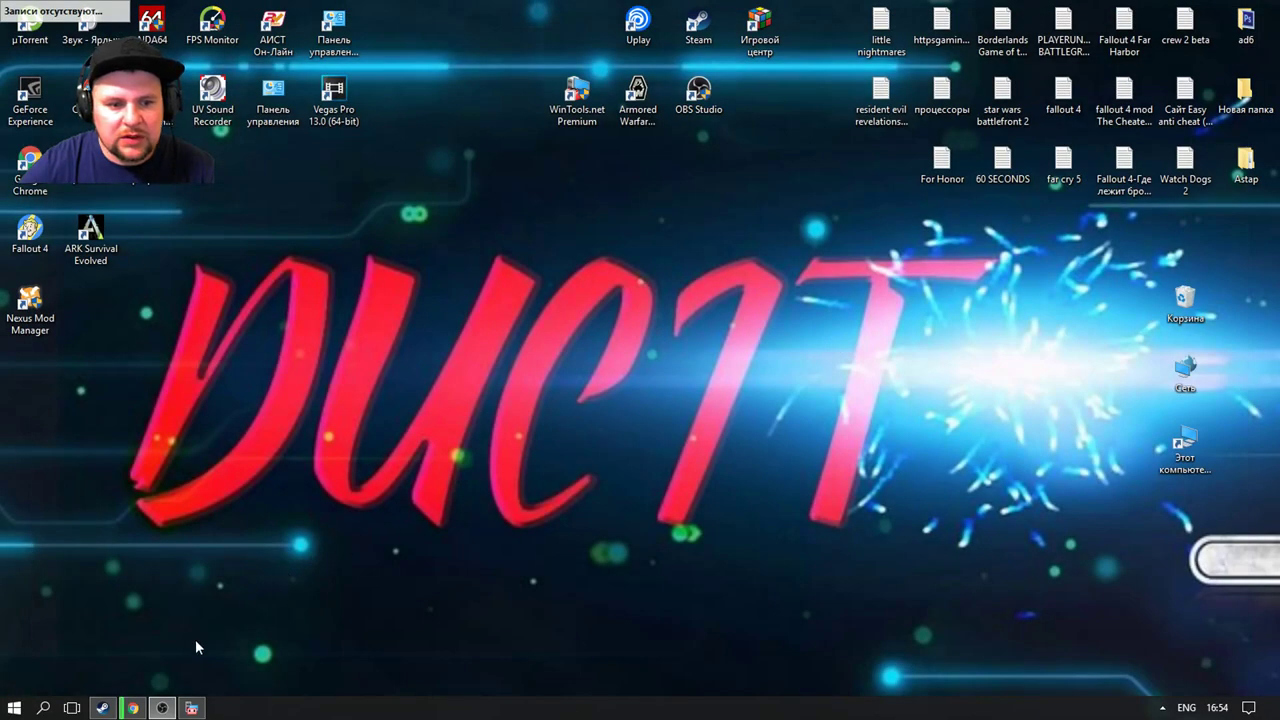
Step: Reopen Chrome, check Downloads lists OriginThinSetup.exe, and minimize the browser
{"action": "left_click", "coordinate": [134, 709]}
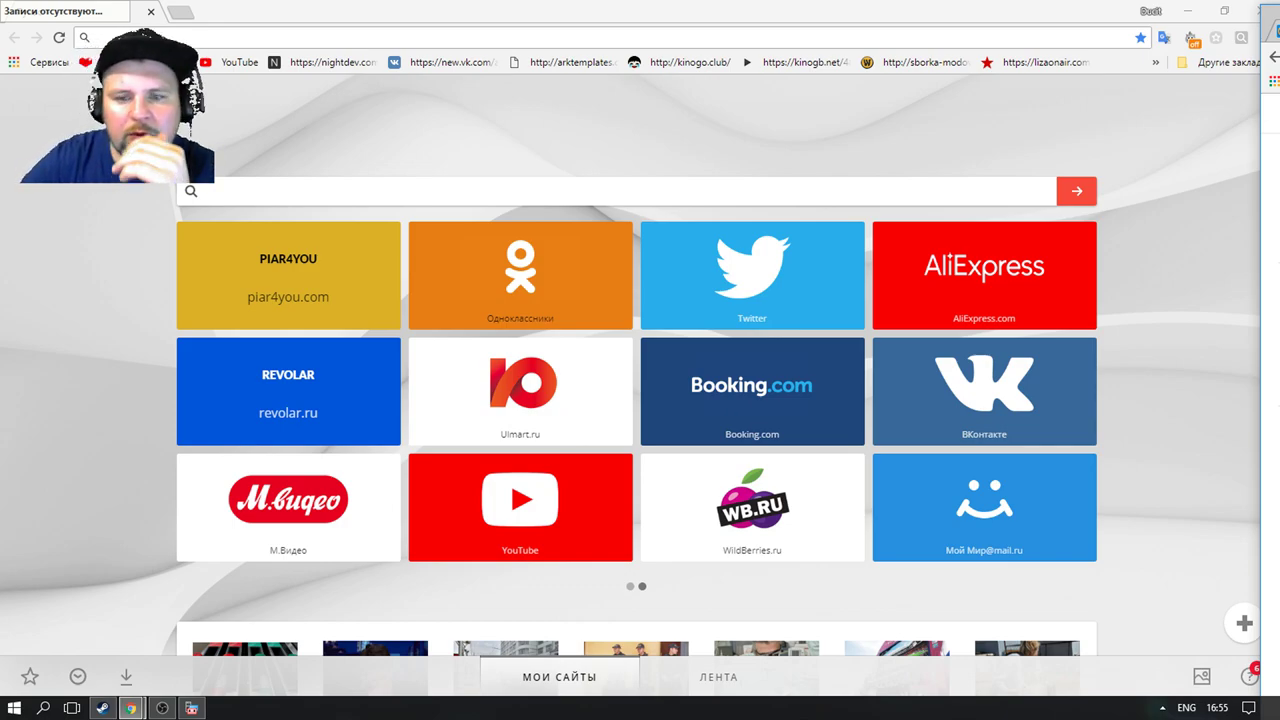
{"action": "left_click", "coordinate": [121, 678]}
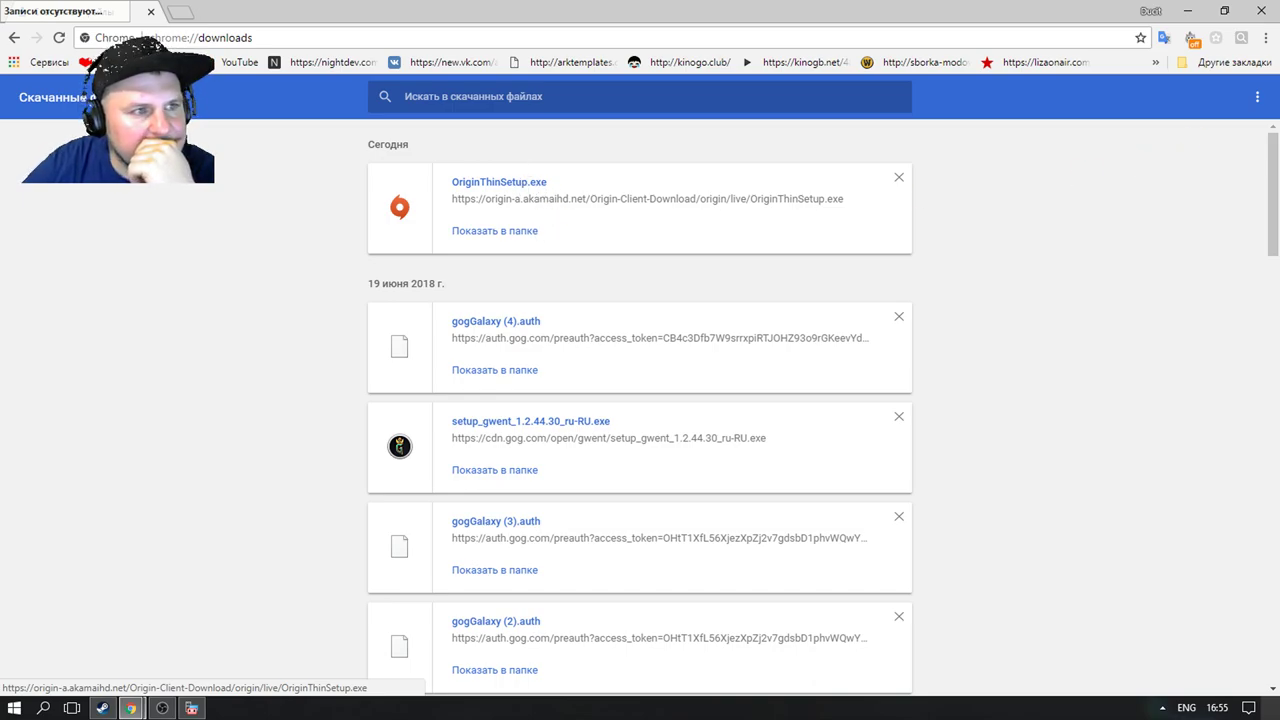
{"action": "key", "text": "Tab"}
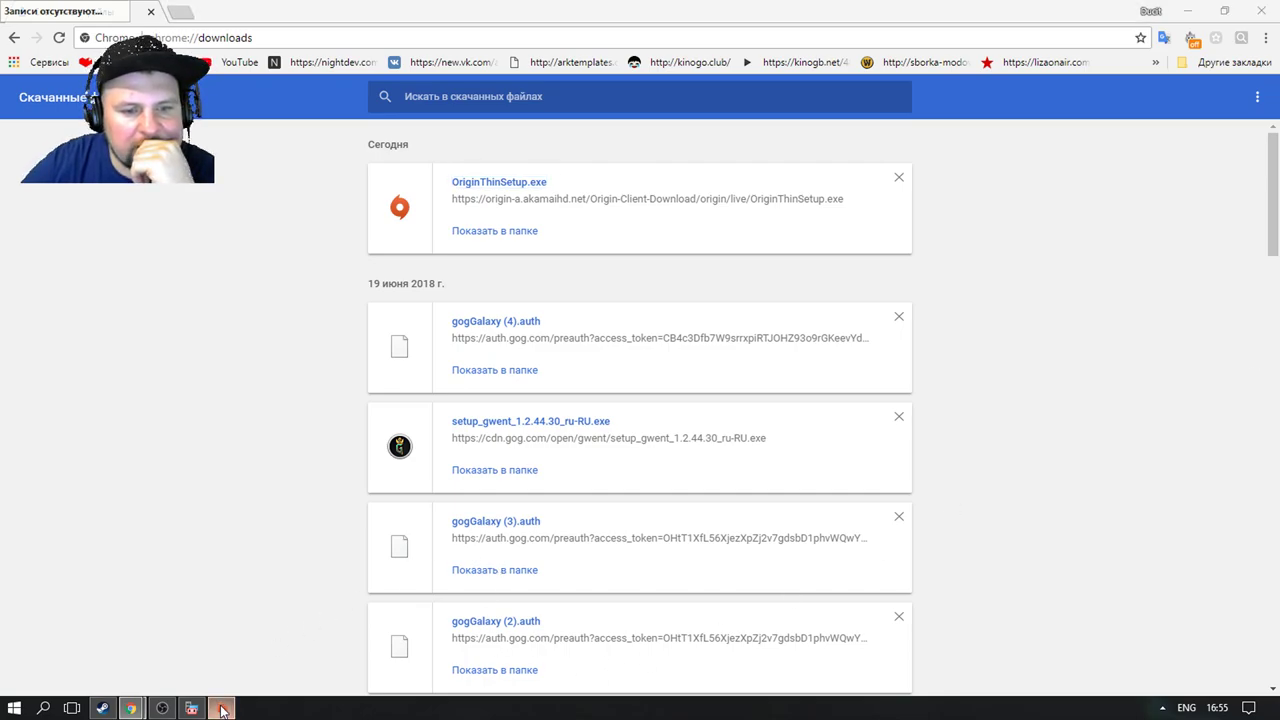
{"action": "left_click", "coordinate": [1188, 13]}
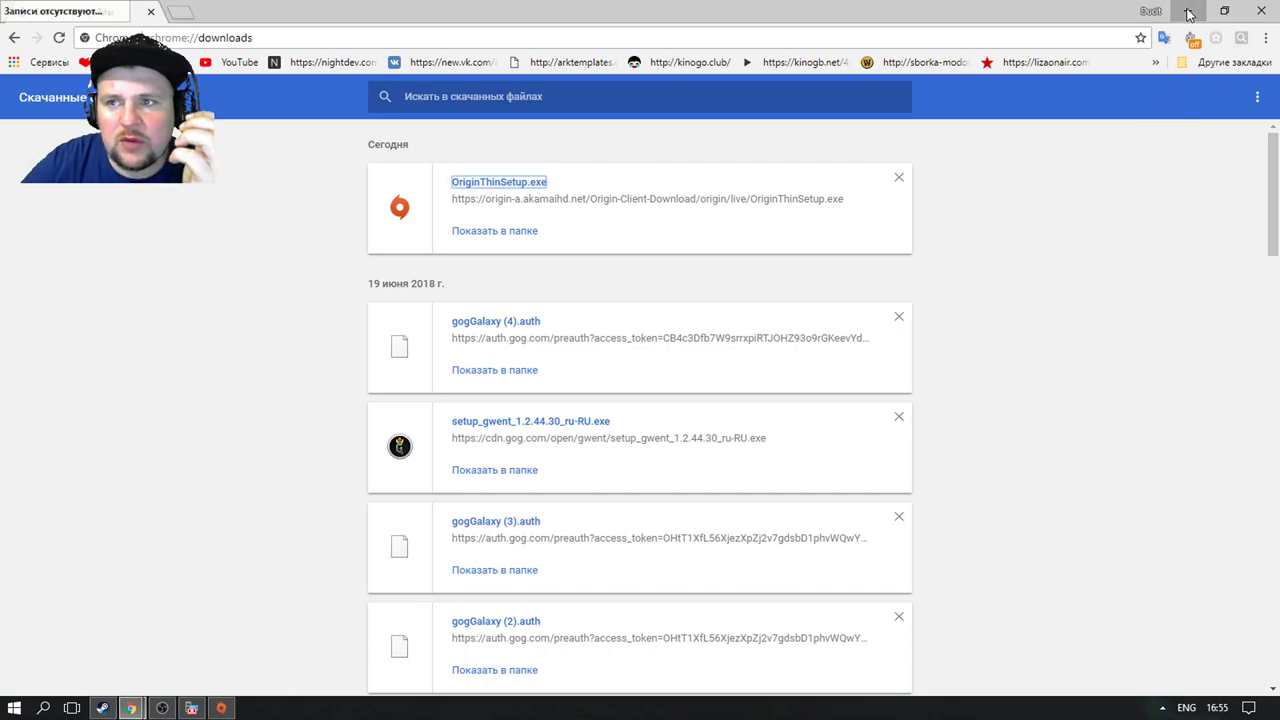
{"action": "left_click", "coordinate": [1189, 12]}
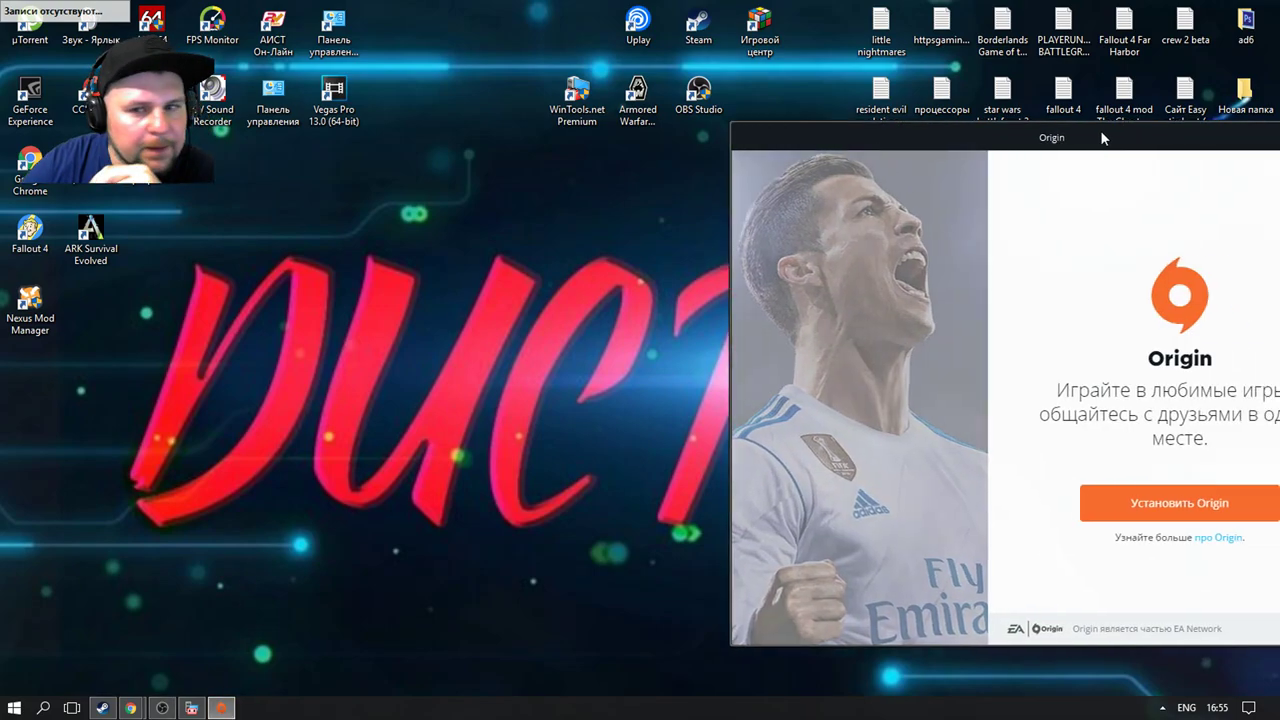
Step: Set the Origin installation folder to D:\Install\Origin
{"action": "left_click_drag", "start_coordinate": [1100, 130], "coordinate": [690, 124]}
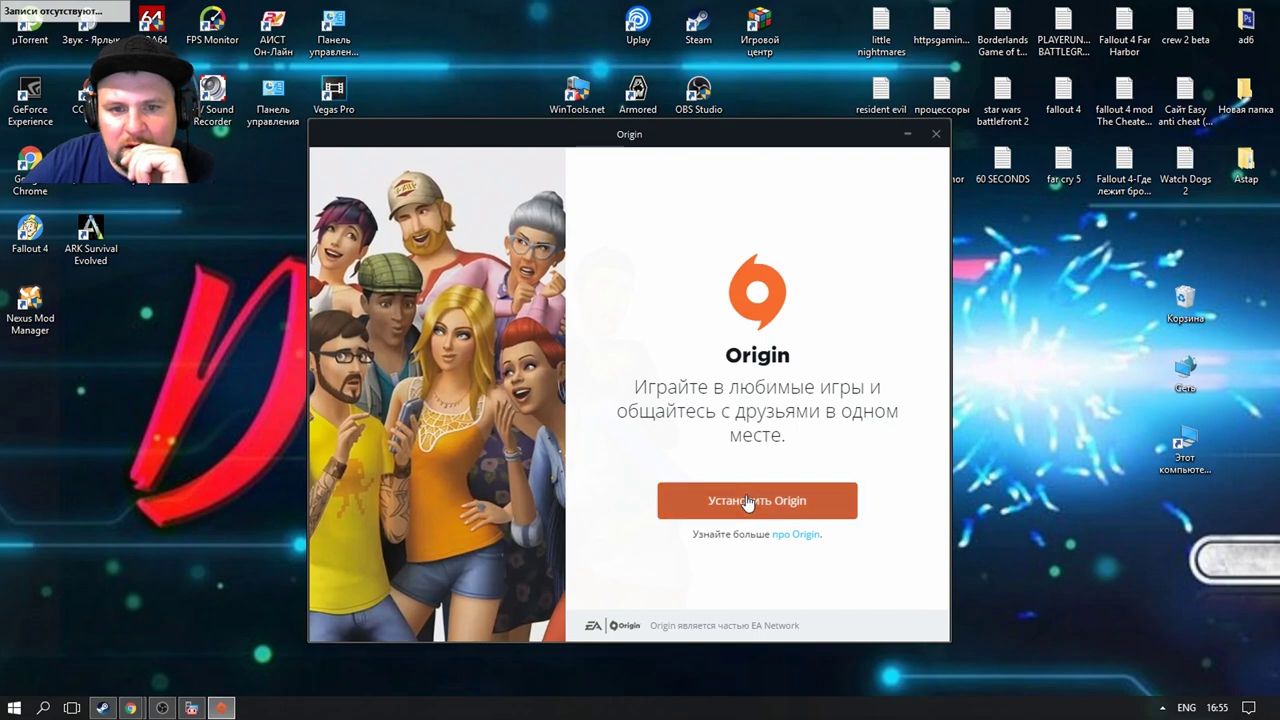
{"action": "left_click", "coordinate": [690, 498]}
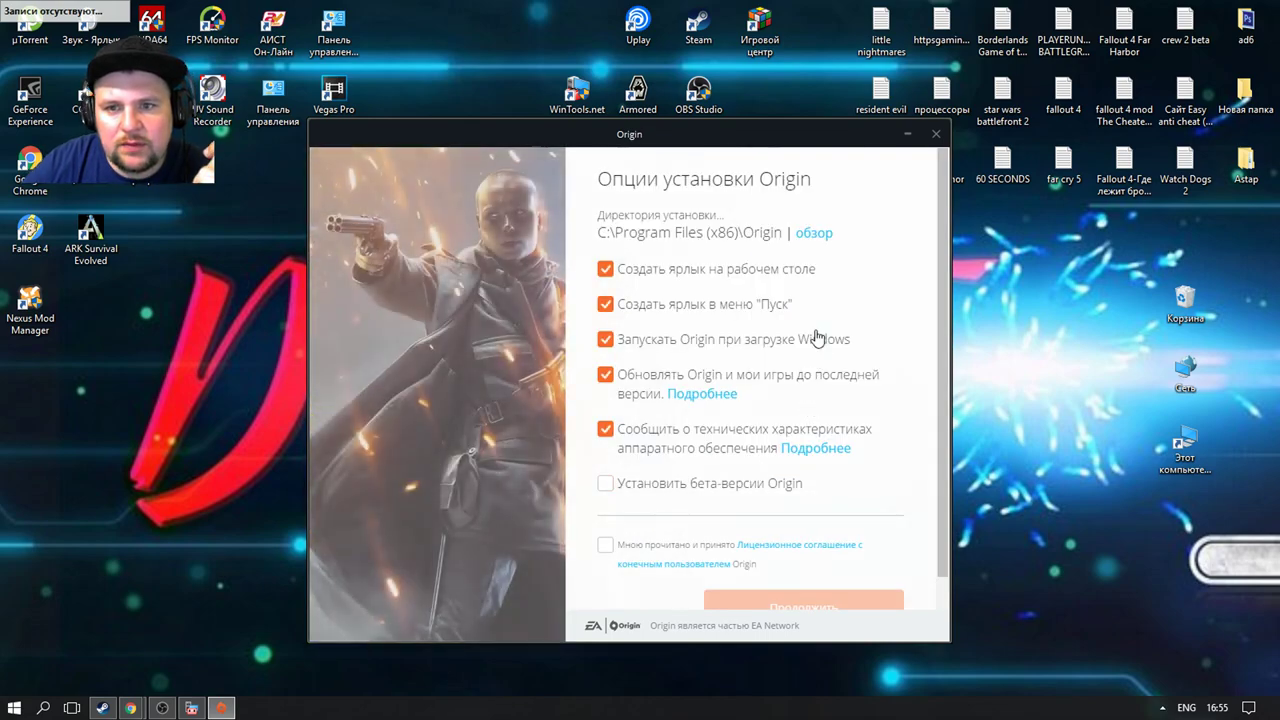
{"action": "left_click", "coordinate": [812, 233]}
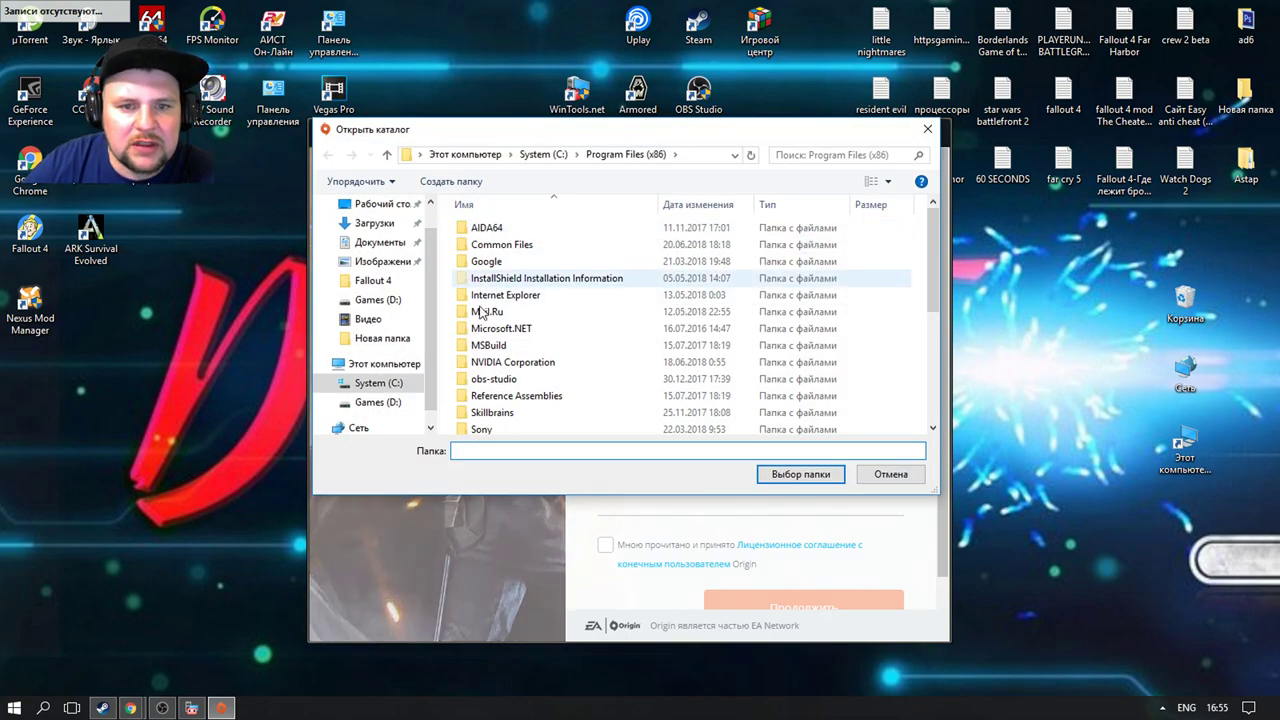
{"action": "left_click", "coordinate": [378, 402]}
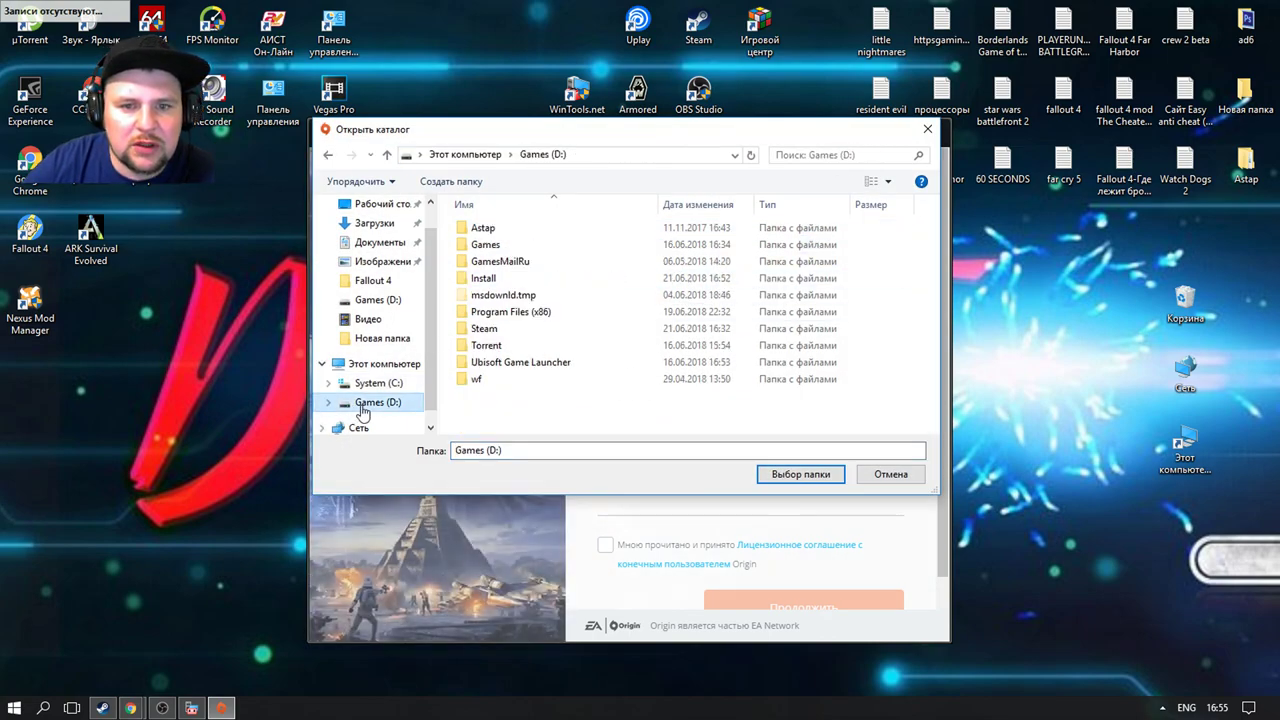
{"action": "double_click", "coordinate": [500, 279]}
{"action": "left_click", "coordinate": [800, 474]}
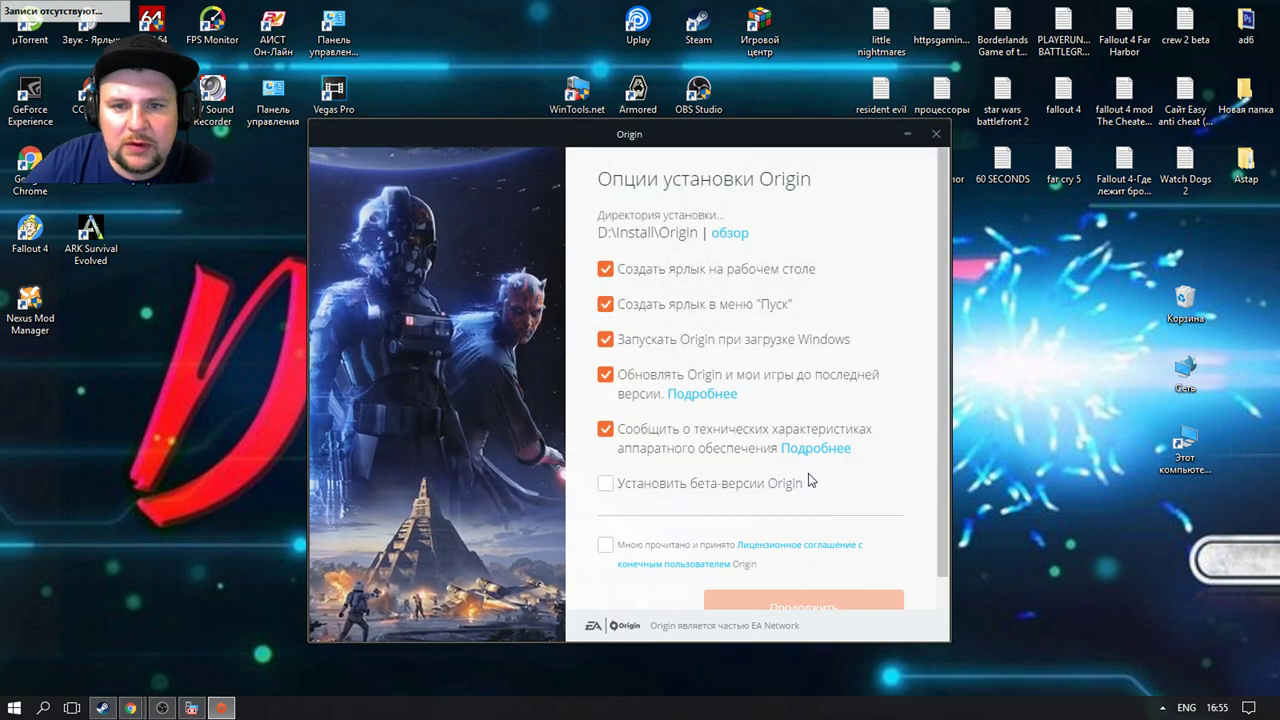
Step: Accept the licence agreement and start installing Origin with Продолжить
{"action": "scroll", "coordinate": [891, 571], "scroll_direction": "down", "scroll_amount": 1}
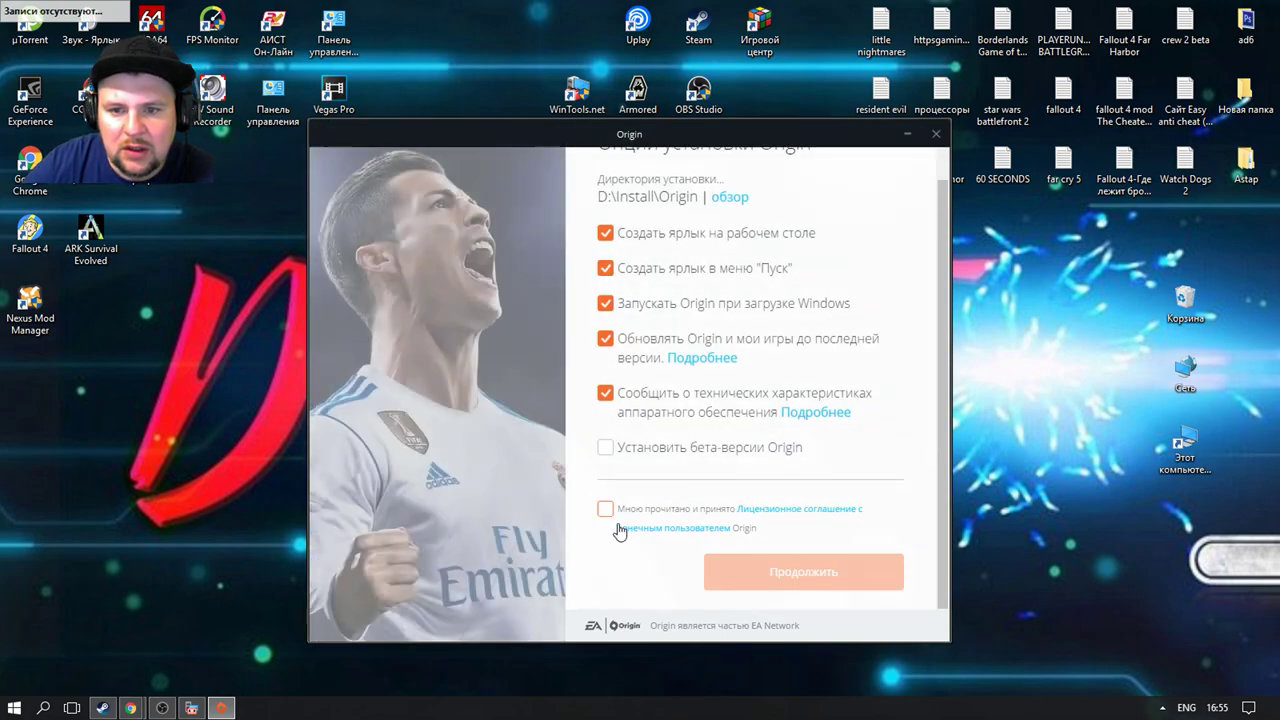
{"action": "left_click", "coordinate": [605, 510]}
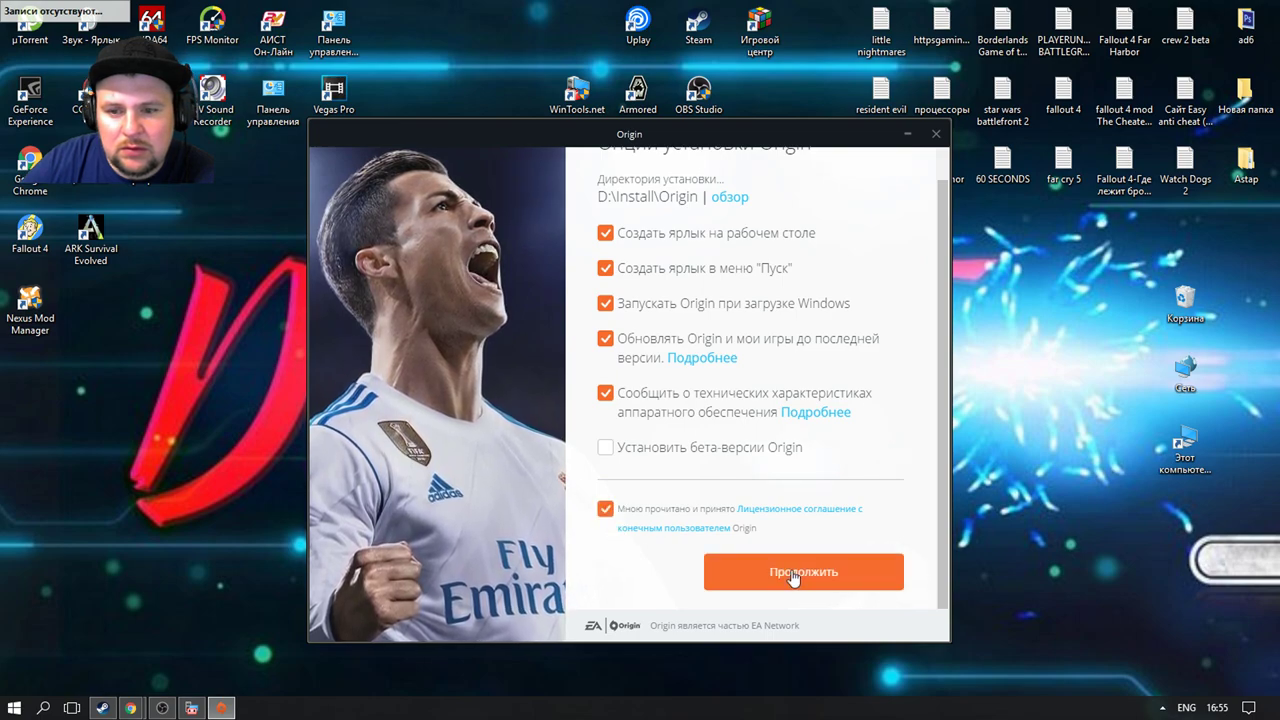
{"action": "left_click", "coordinate": [797, 571]}
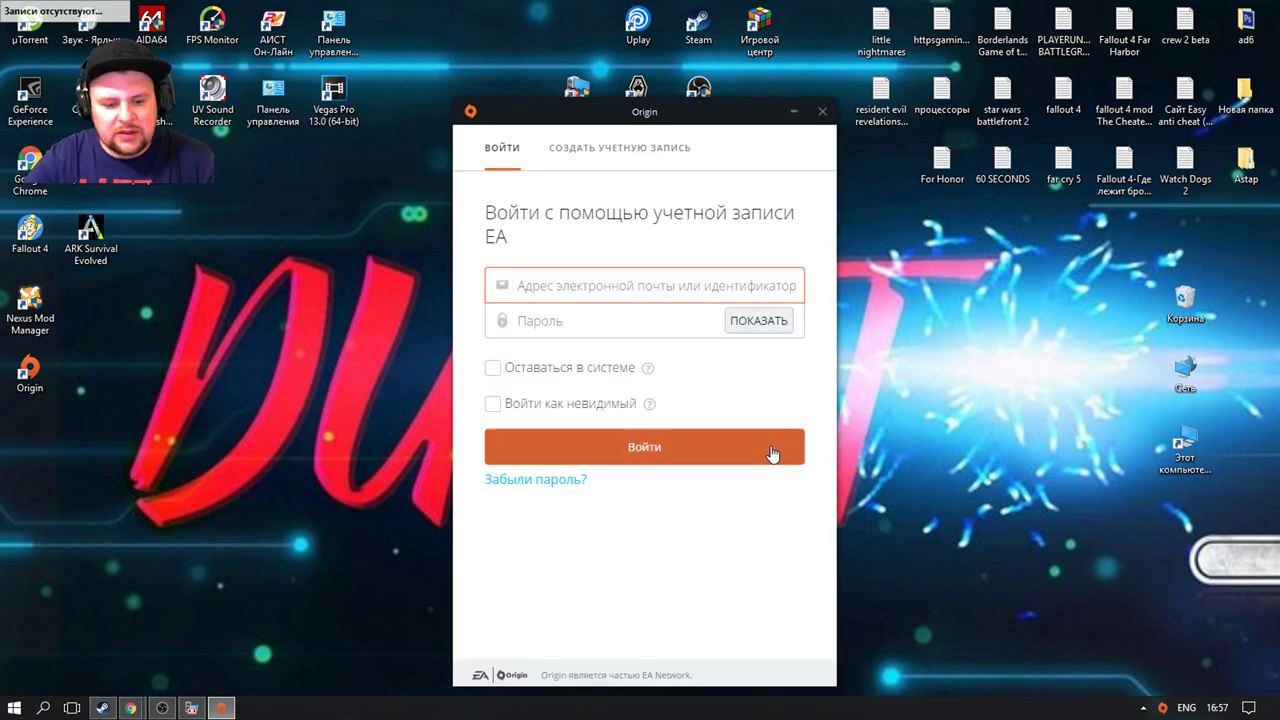
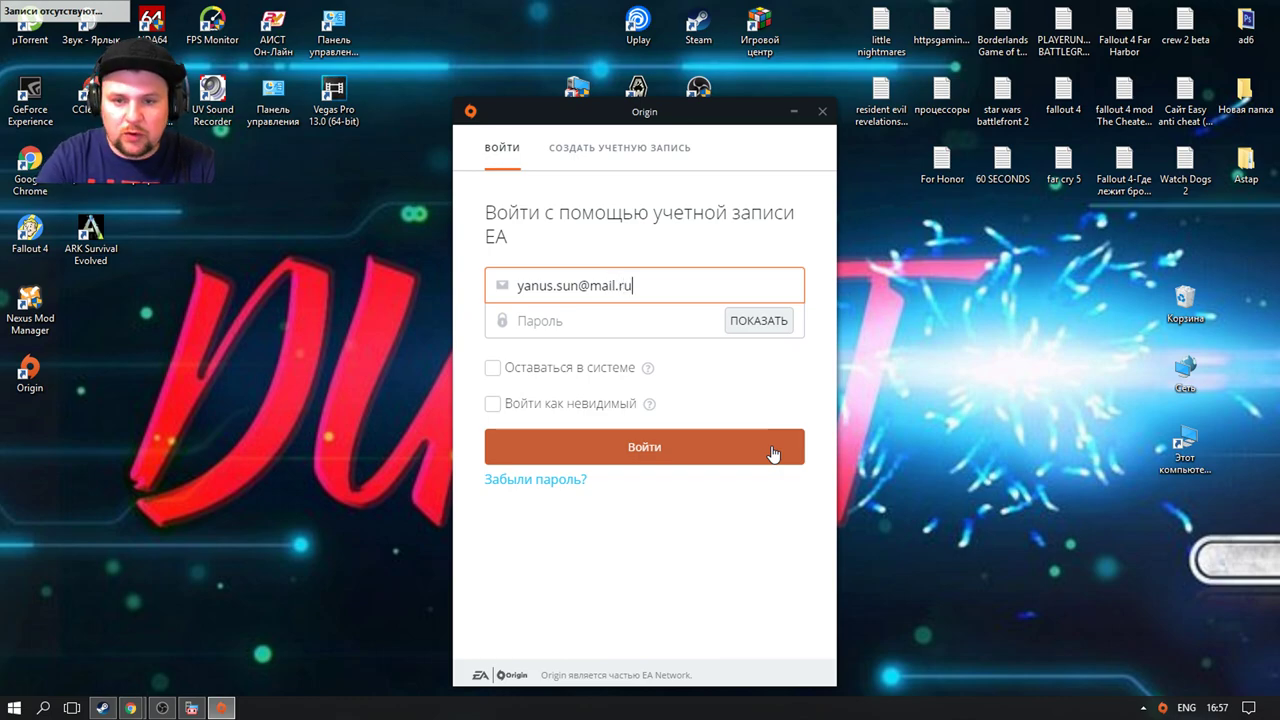
Step: Enter the EA account e-mail and password, correcting a typo, and sign in with Войти
{"action": "left_click", "coordinate": [652, 330]}
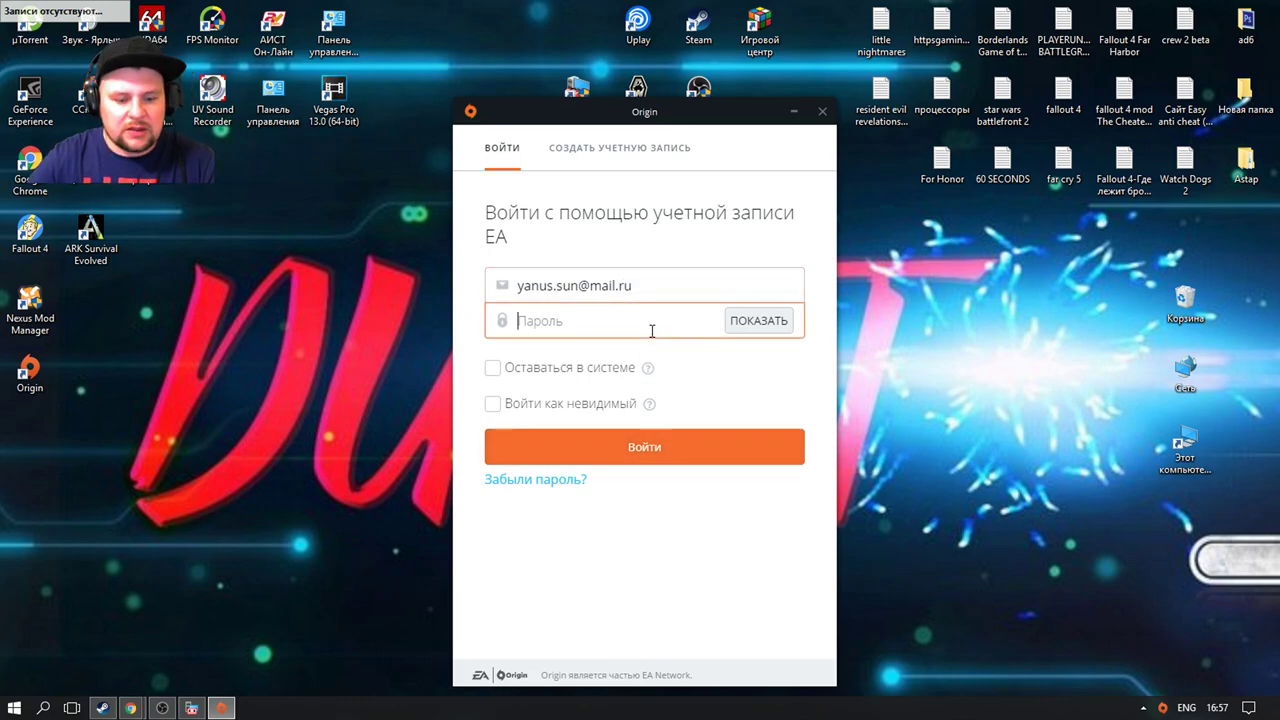
{"action": "type", "text": "******"}
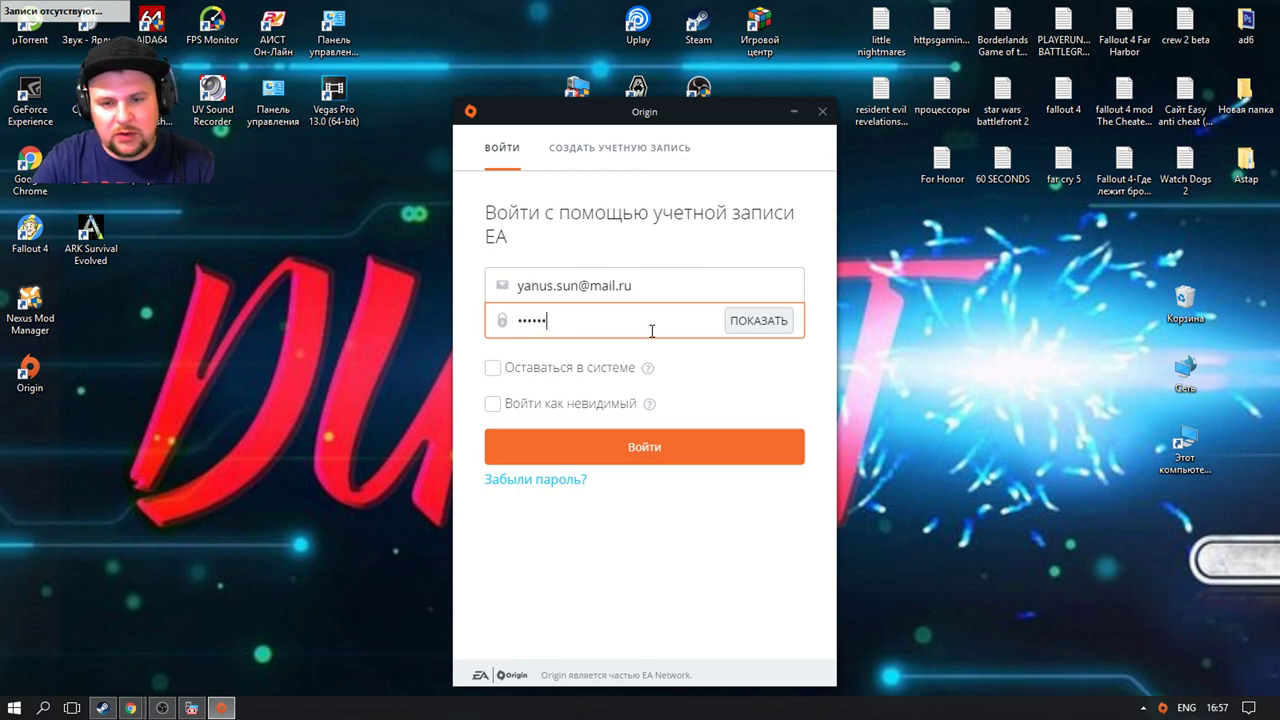
{"action": "type", "text": "***"}
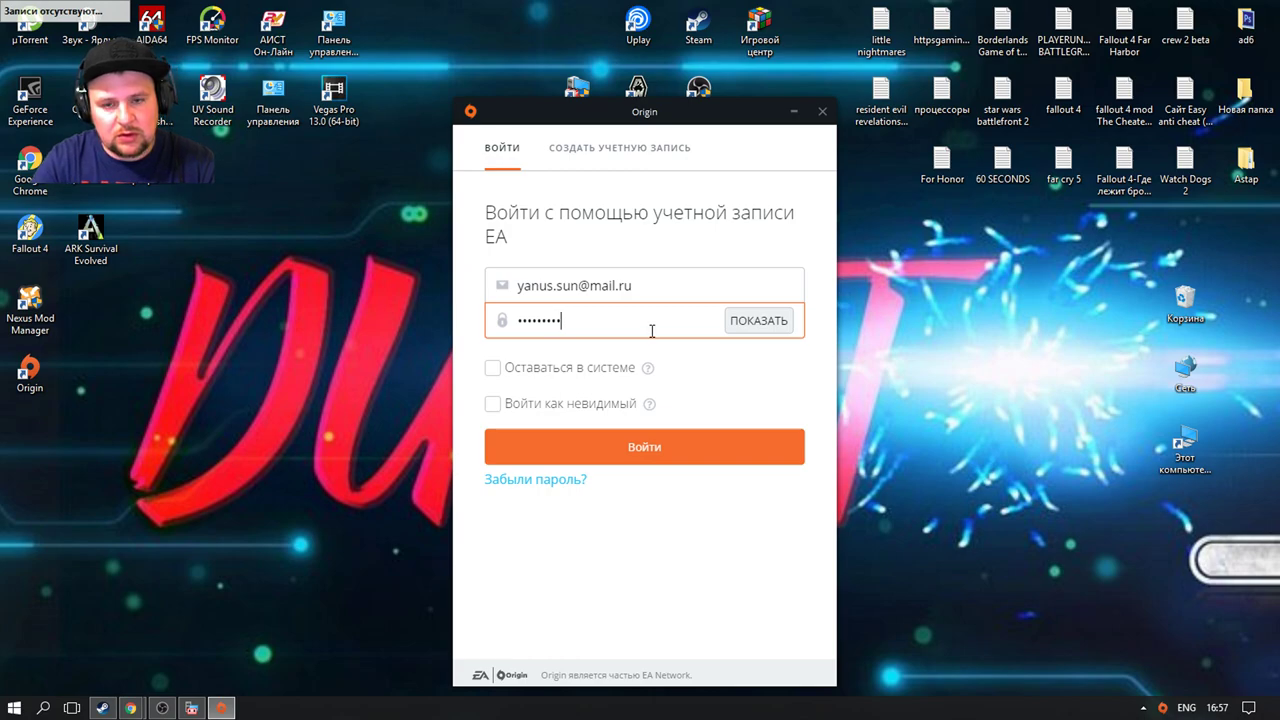
{"action": "key", "text": "BackSpace"}
{"action": "key", "text": "BackSpace"}
{"action": "key", "text": "BackSpace"}
{"action": "key", "text": "BackSpace"}
{"action": "key", "text": "BackSpace"}
{"action": "key", "text": "BackSpace"}
{"action": "key", "text": "BackSpace"}
{"action": "key", "text": "BackSpace"}
{"action": "key", "text": "BackSpace"}
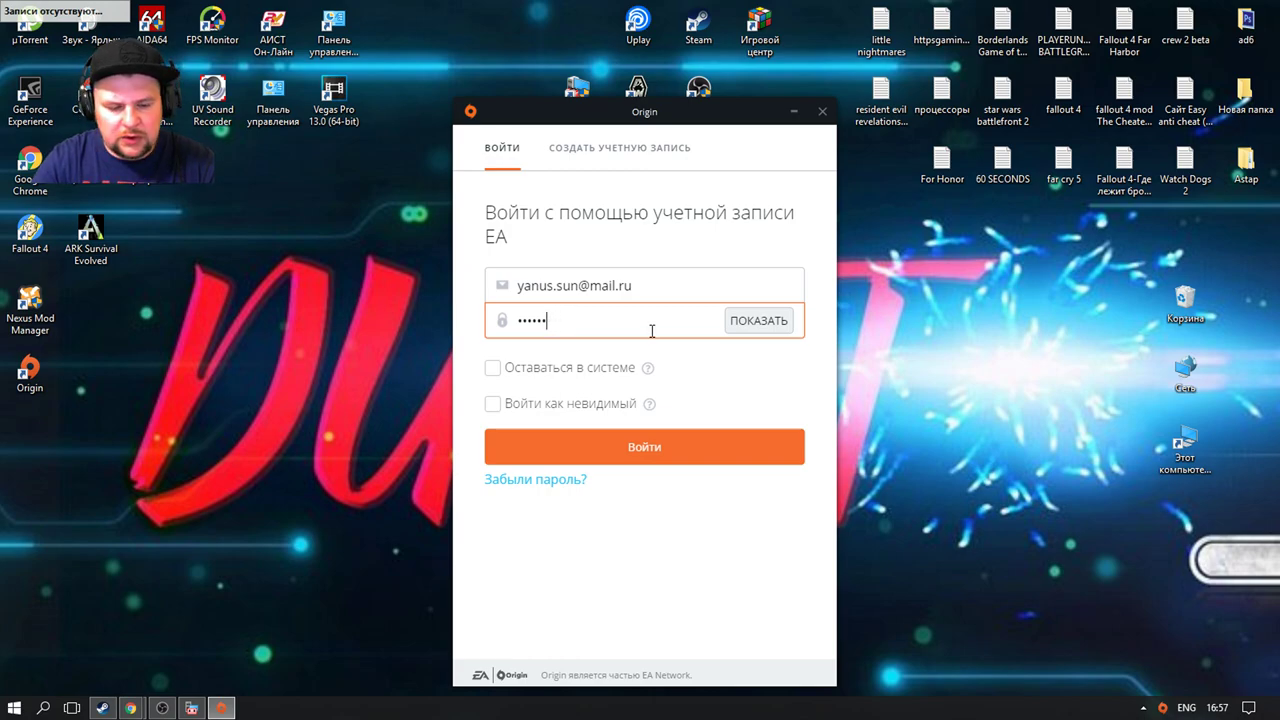
{"action": "type", "text": "****"}
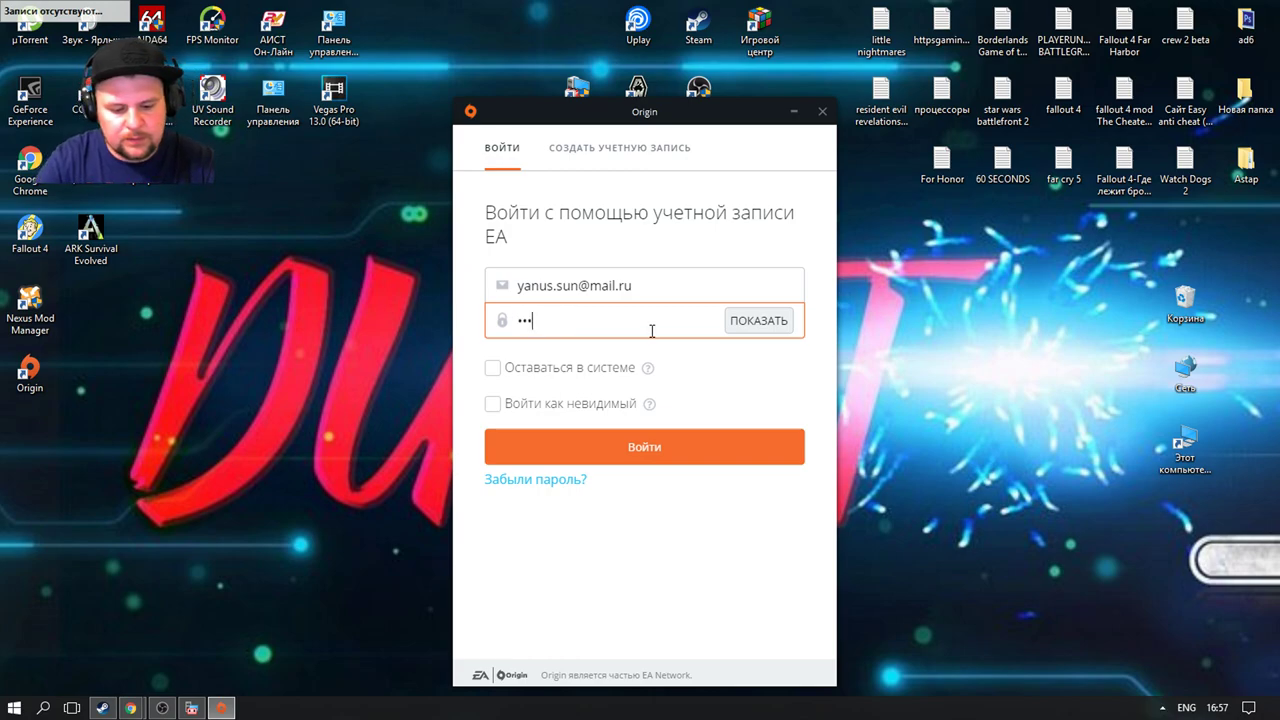
{"action": "type", "text": "****"}
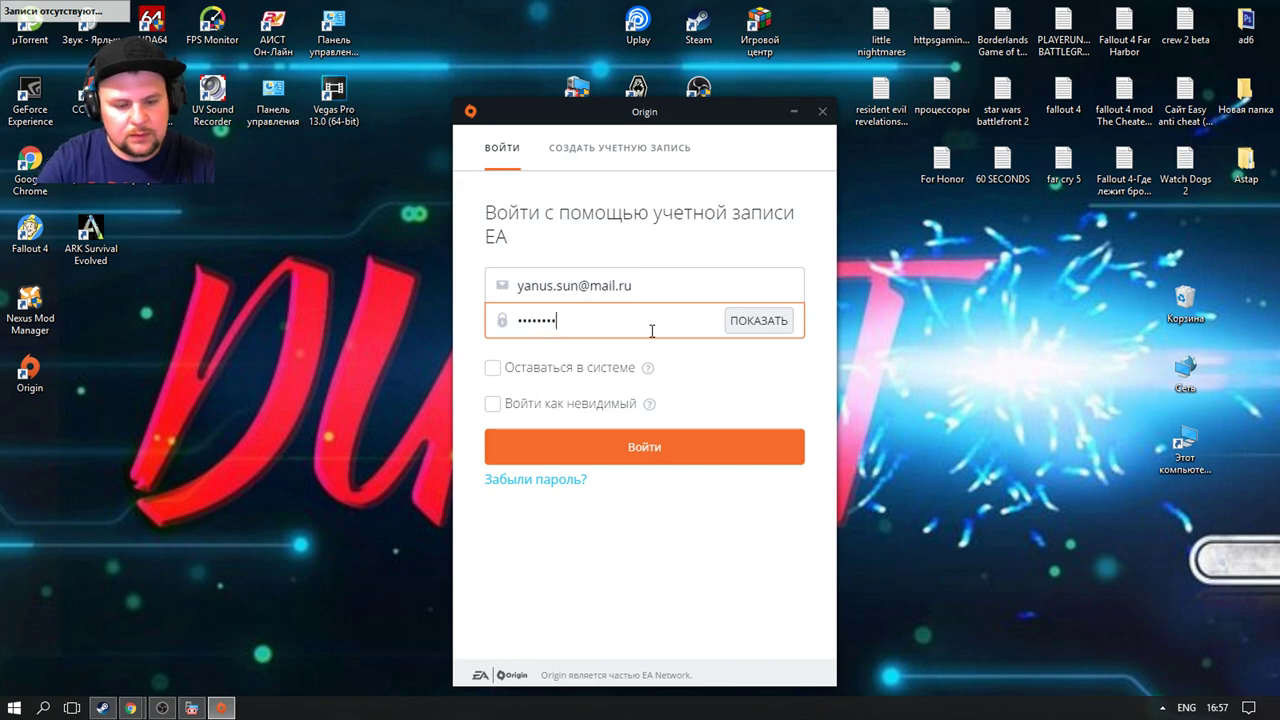
{"action": "left_click", "coordinate": [659, 448]}
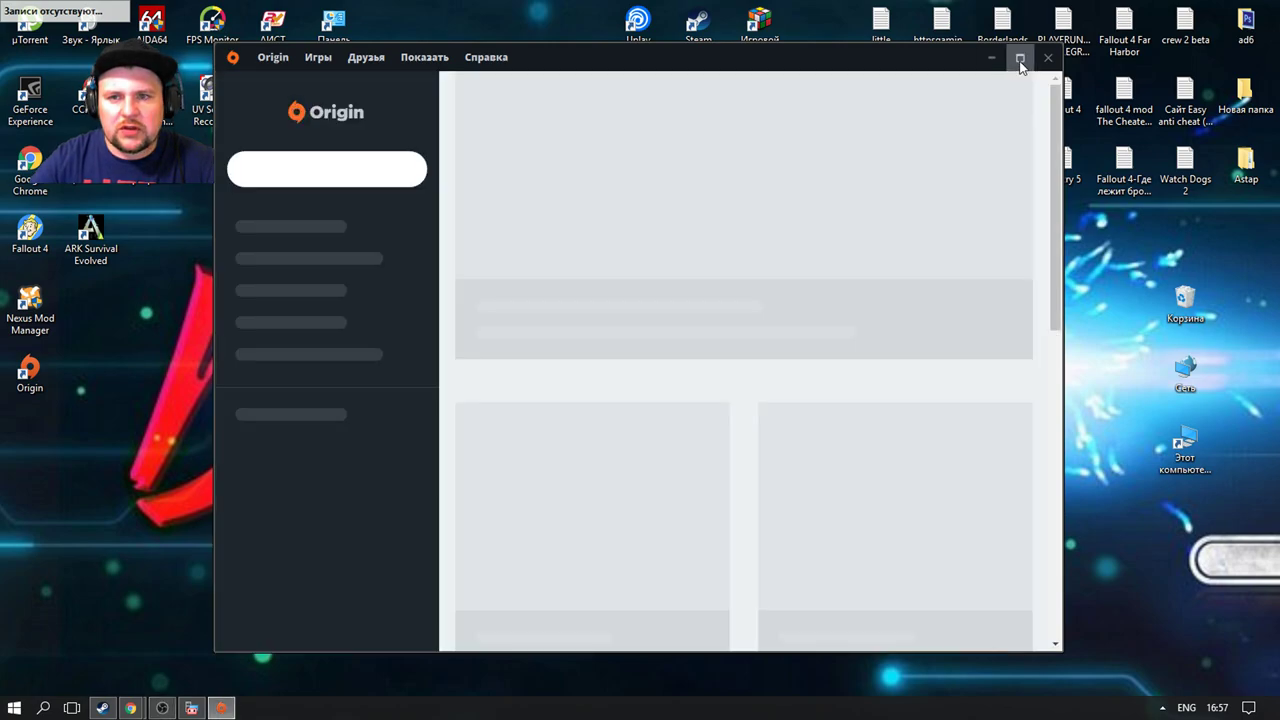
Step: Maximize the Origin client and look over its home page's Recent games list
{"action": "left_click", "coordinate": [1020, 57]}
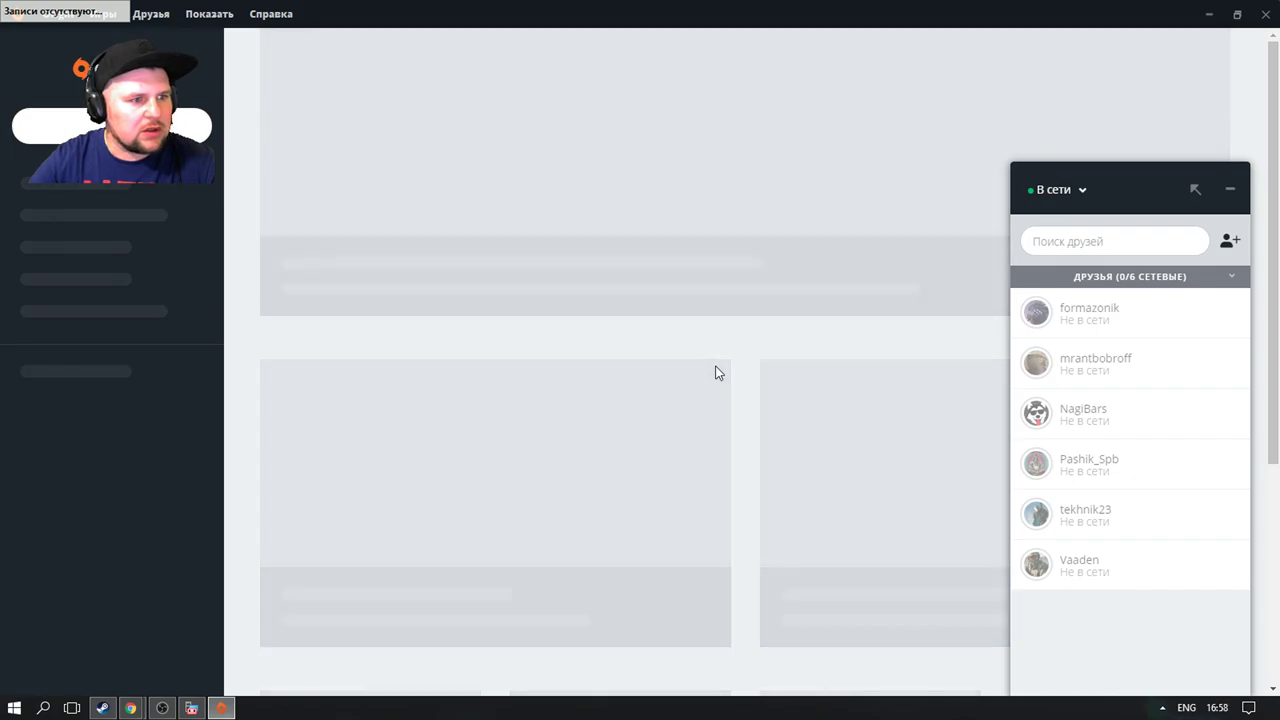
{"action": "scroll", "coordinate": [714, 371], "scroll_direction": "down", "scroll_amount": 1}
{"action": "scroll", "coordinate": [714, 371], "scroll_direction": "up", "scroll_amount": 1}
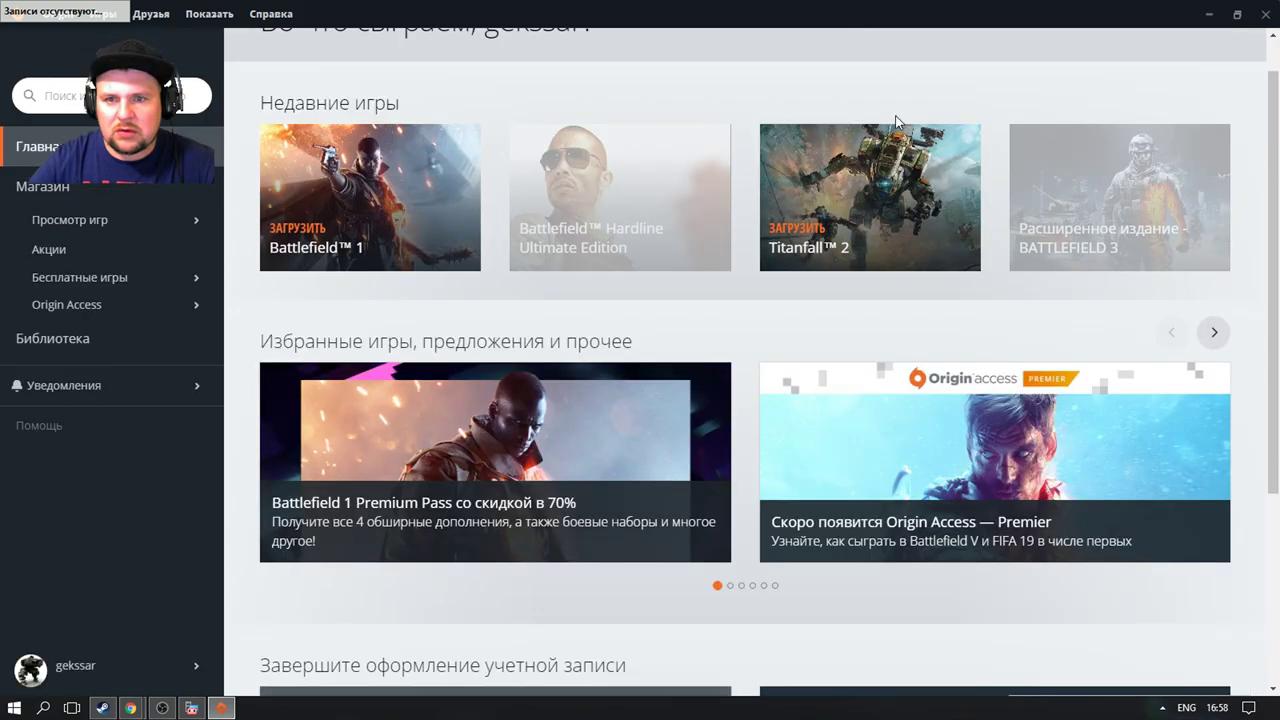
{"action": "triple_click", "coordinate": [766, 82]}
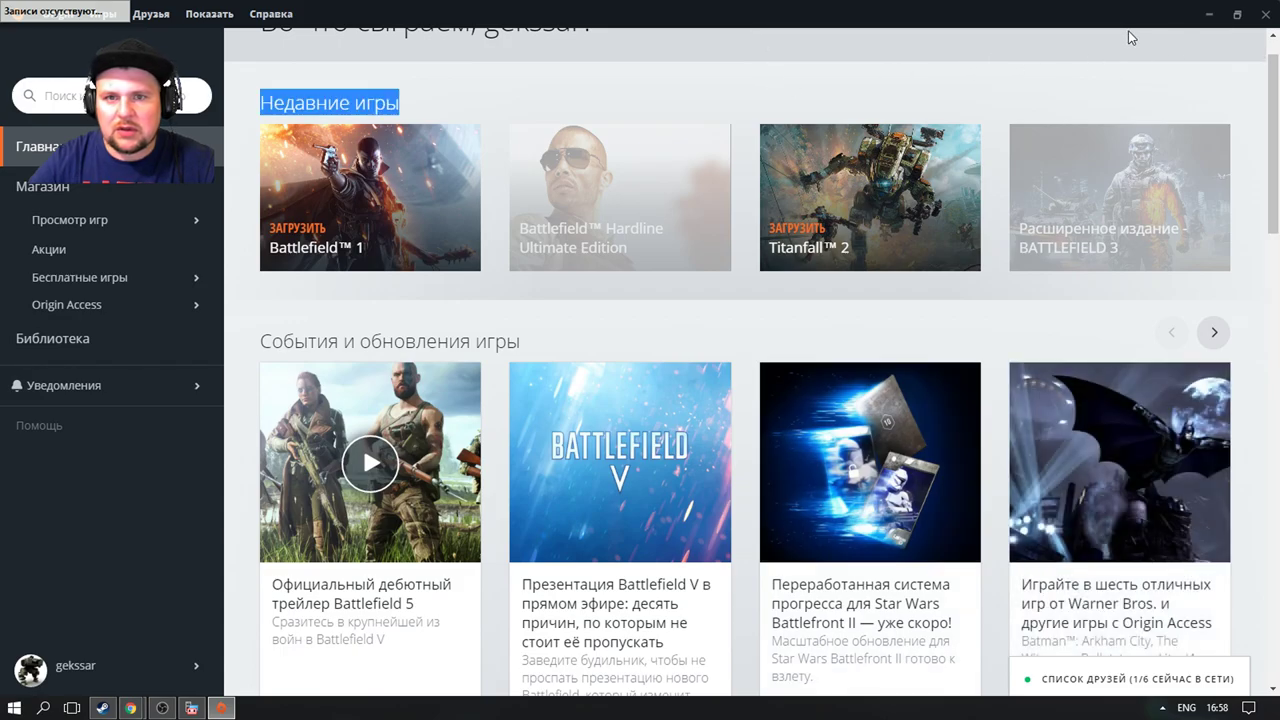
Step: Restore the Origin window to normal size and move it lower on the desktop
{"action": "left_click", "coordinate": [1237, 14]}
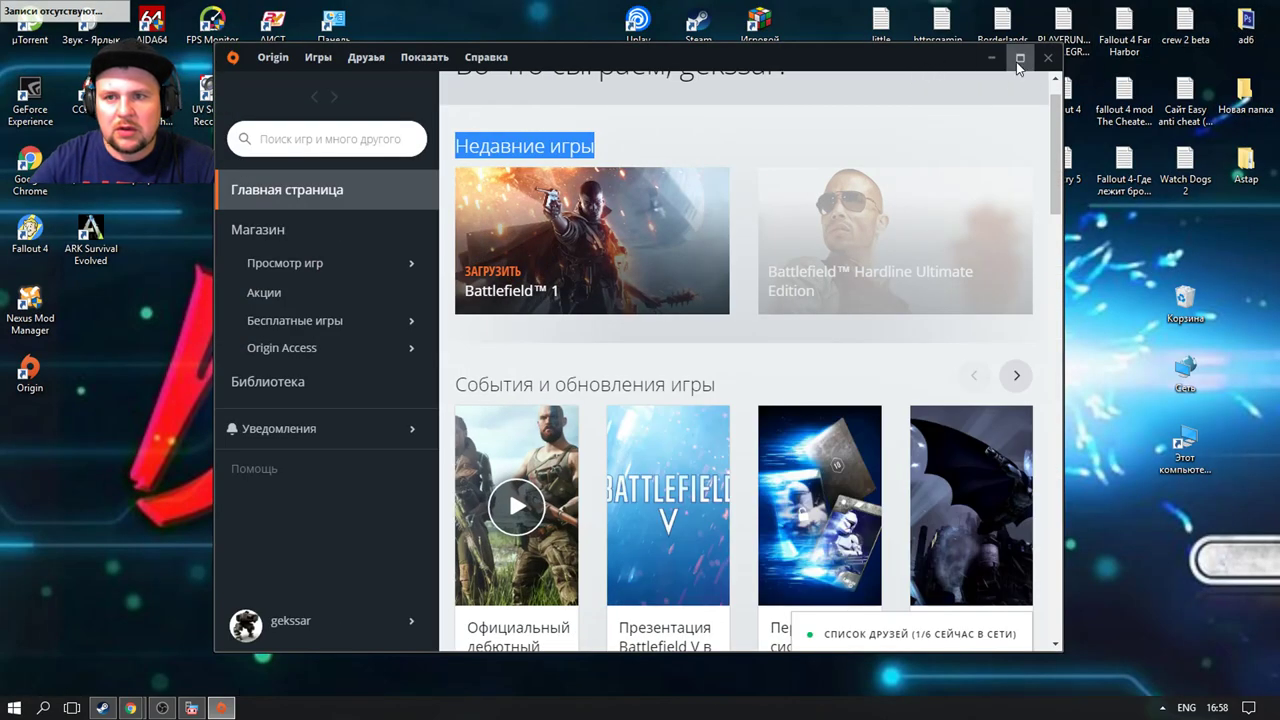
{"action": "left_click", "coordinate": [1020, 58]}
{"action": "double_click", "coordinate": [908, 86]}
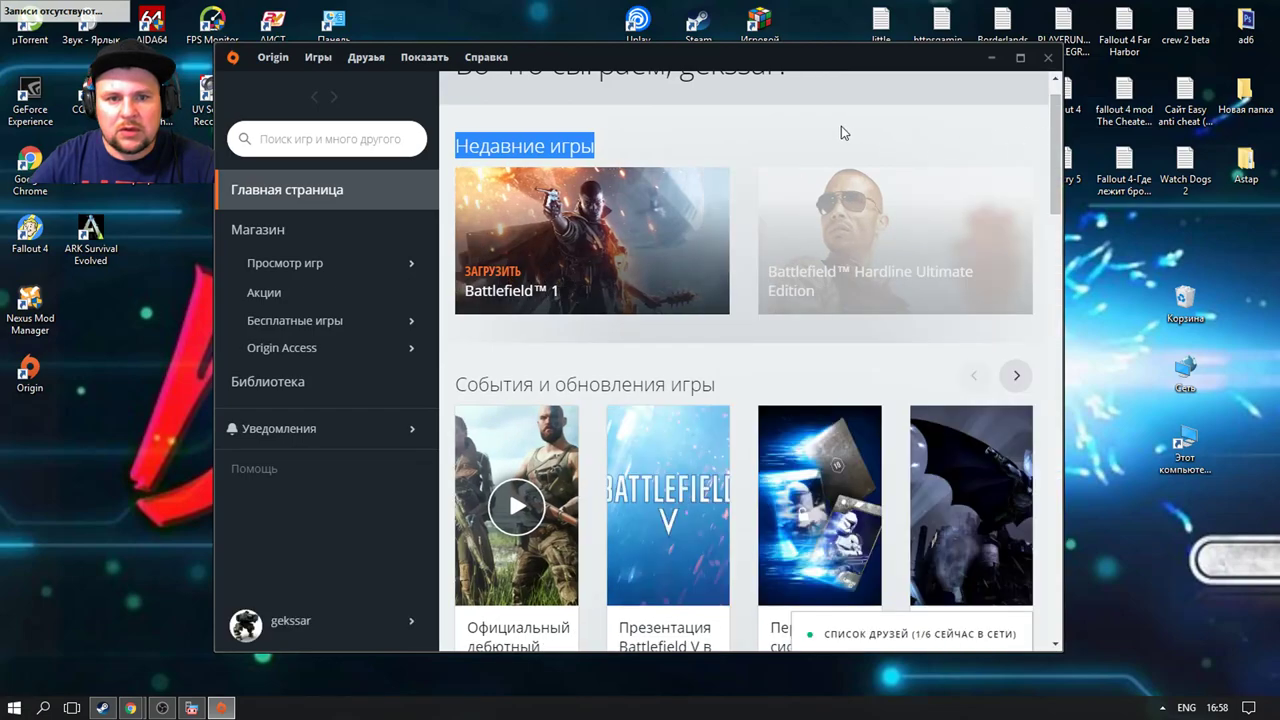
{"action": "left_click_drag", "start_coordinate": [820, 63], "coordinate": [843, 141]}
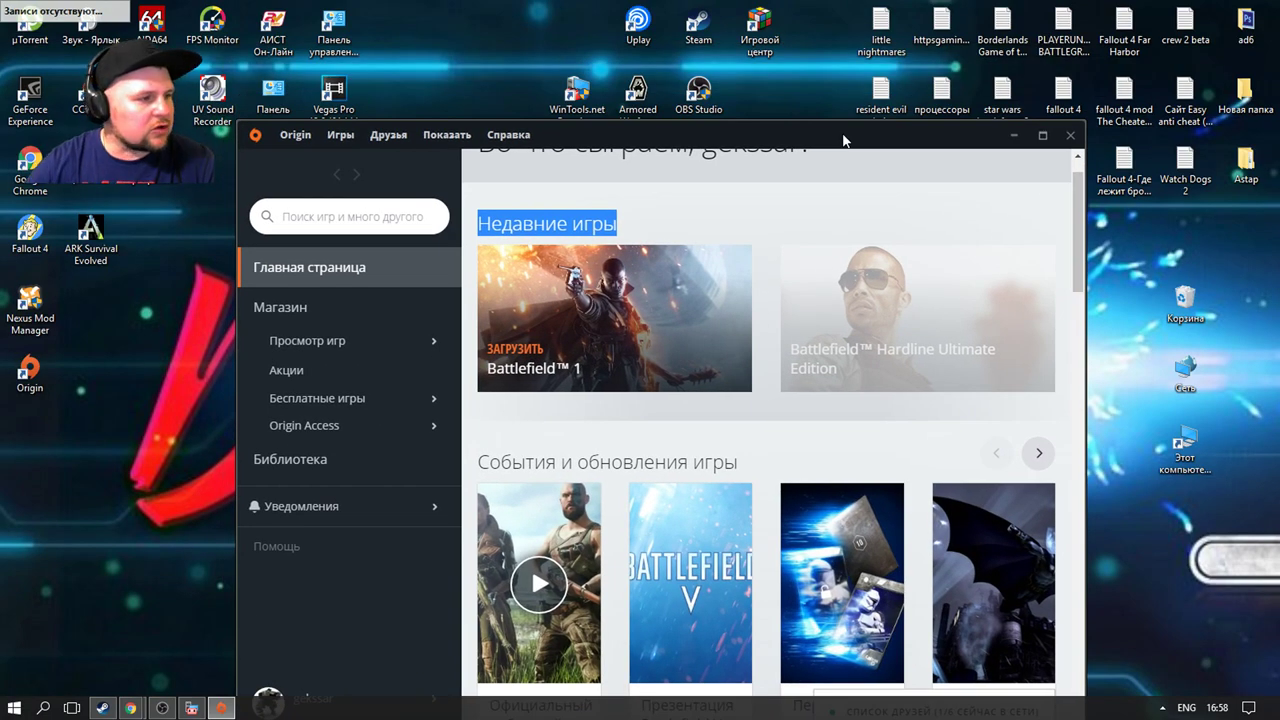